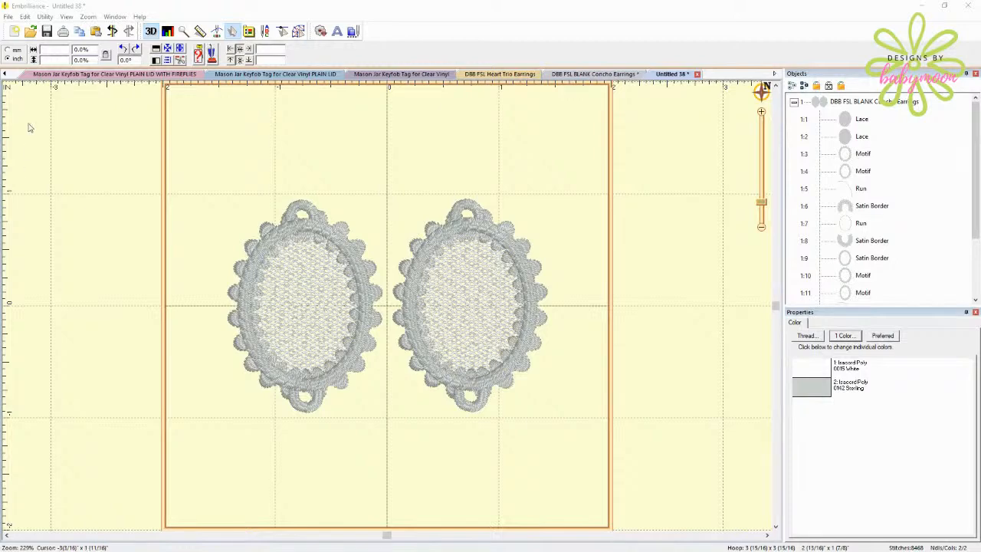
Step: Open the PES version of DBB FSL BLANK Concho Earrings from the FSL Blank Concho Earrings folder
{"action": "left_click", "coordinate": [8, 16]}
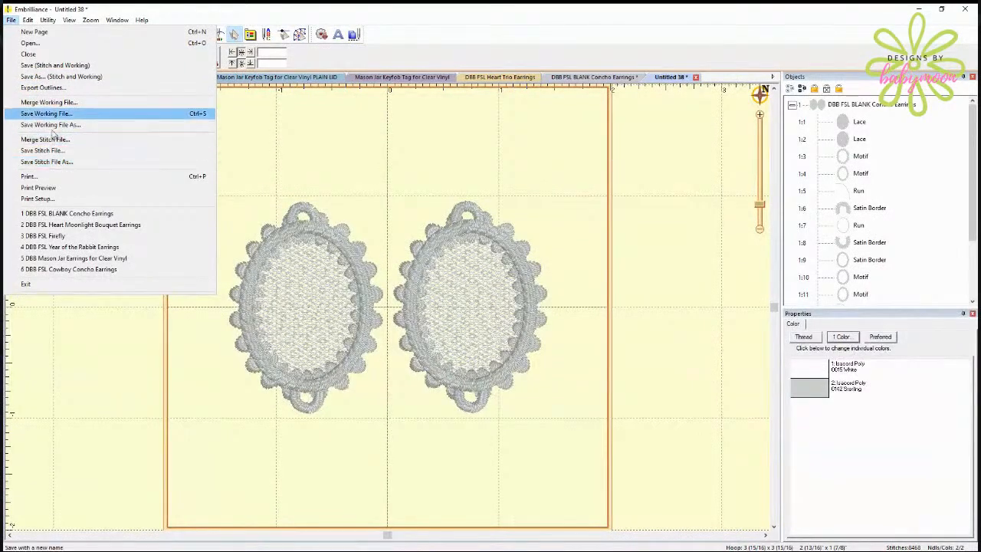
{"action": "left_click", "coordinate": [31, 43]}
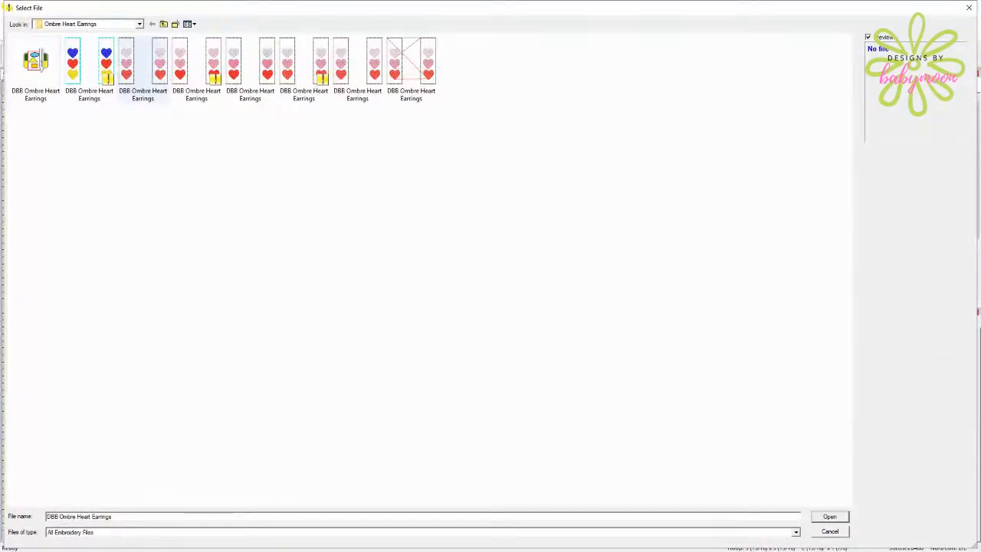
{"action": "left_click", "coordinate": [164, 23]}
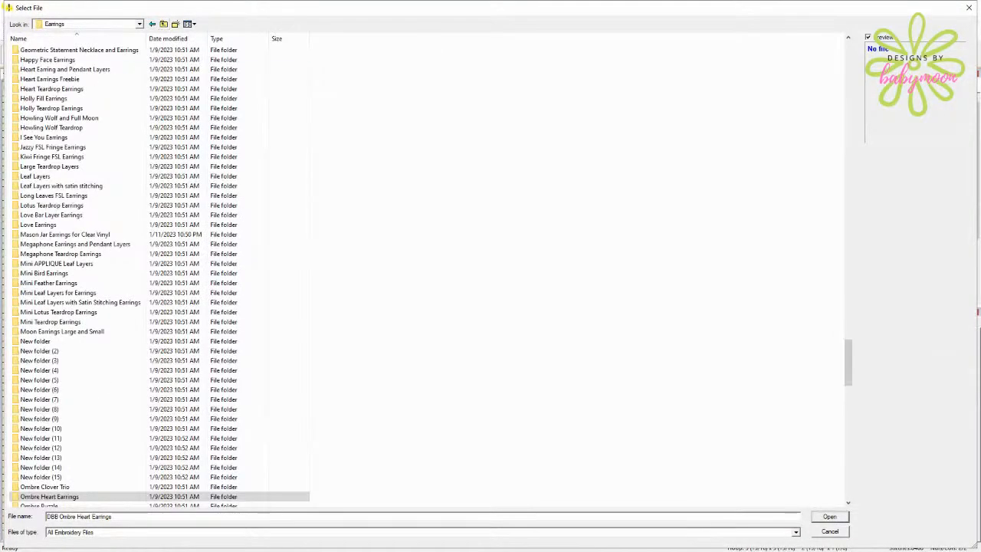
{"action": "left_click_drag", "start_coordinate": [850, 346], "coordinate": [852, 121]}
{"action": "double_click", "coordinate": [99, 293]}
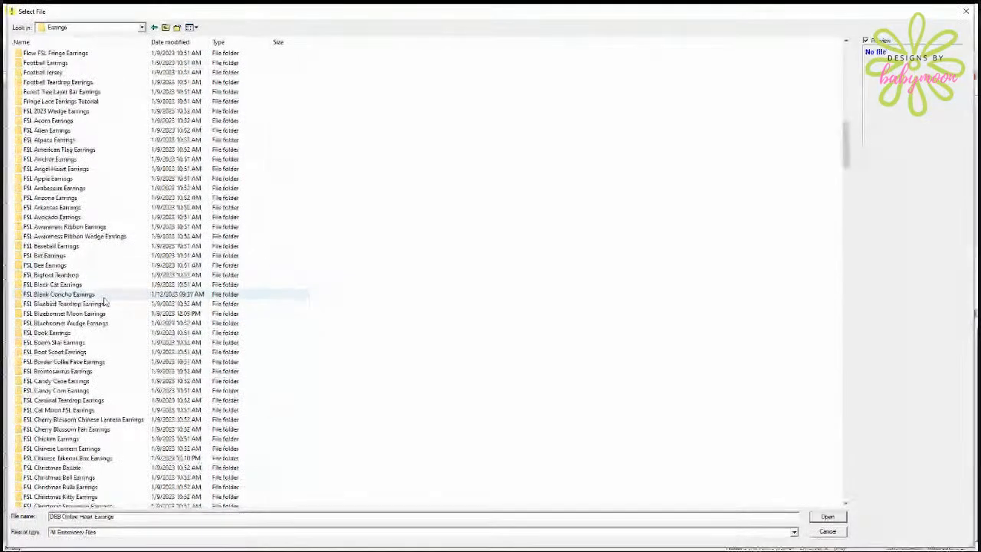
{"action": "left_click", "coordinate": [184, 98]}
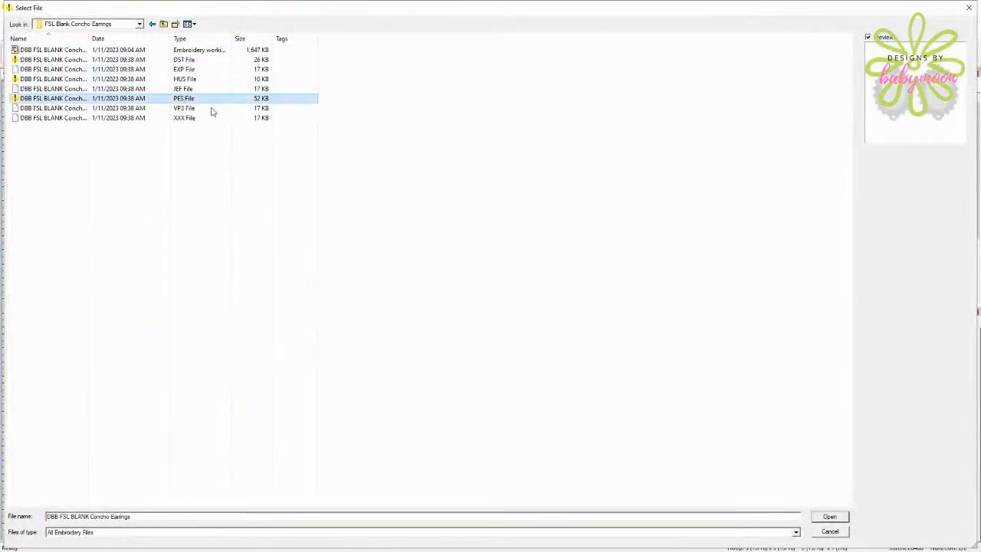
{"action": "left_click", "coordinate": [824, 517]}
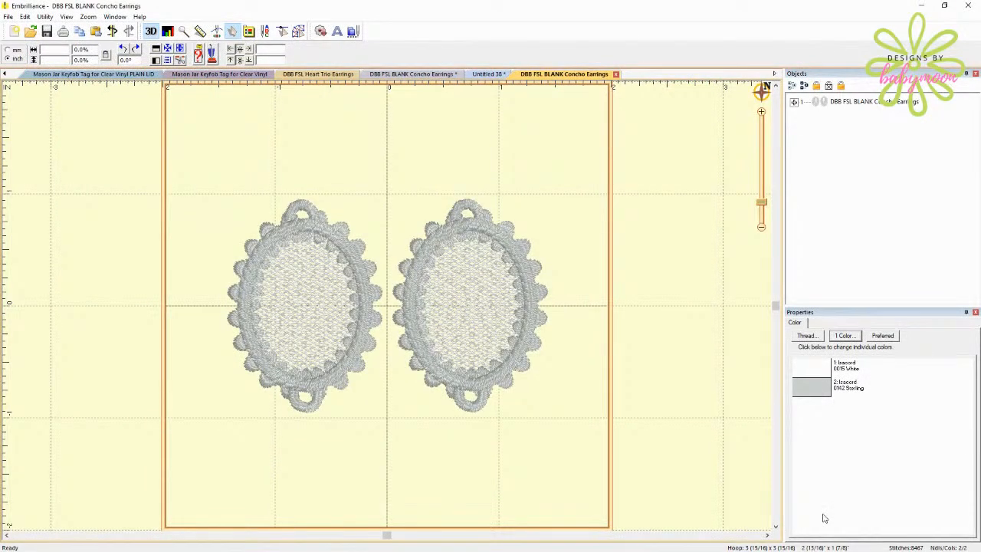
Step: Expand the earring design and inspect its Isacord 0015 White and Isacord 0142 Sterling parts separately
{"action": "left_click", "coordinate": [794, 102]}
{"action": "left_click", "coordinate": [845, 122]}
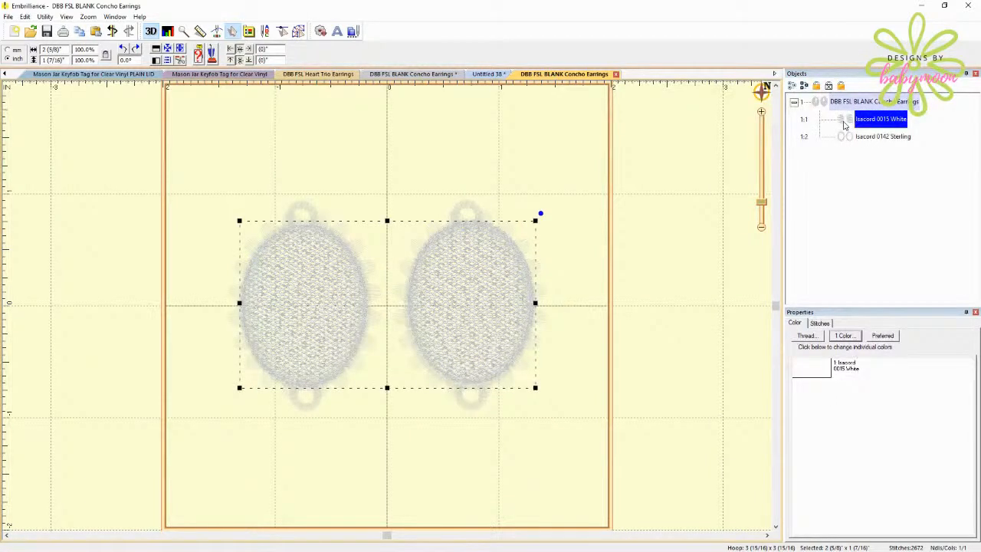
{"action": "left_click", "coordinate": [845, 137]}
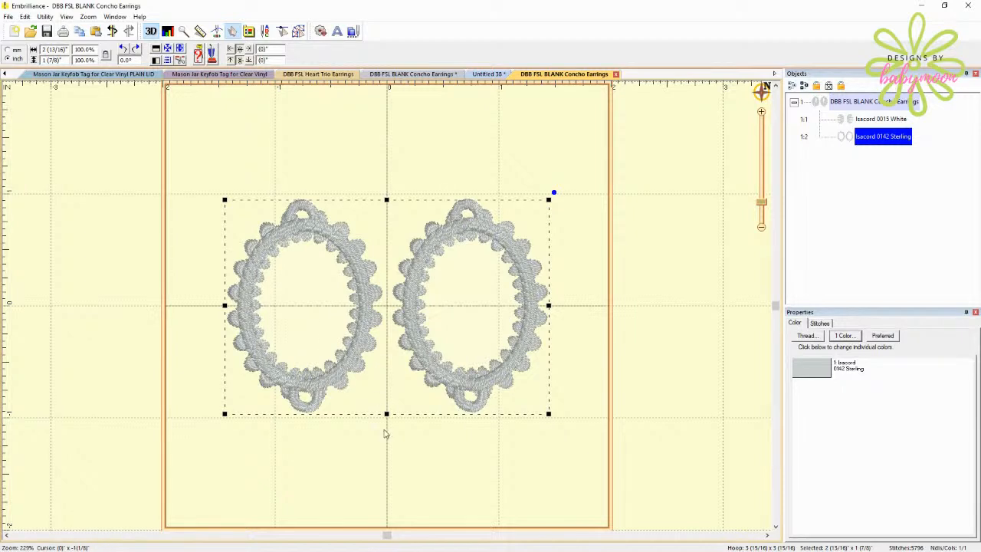
{"action": "left_click", "coordinate": [422, 449]}
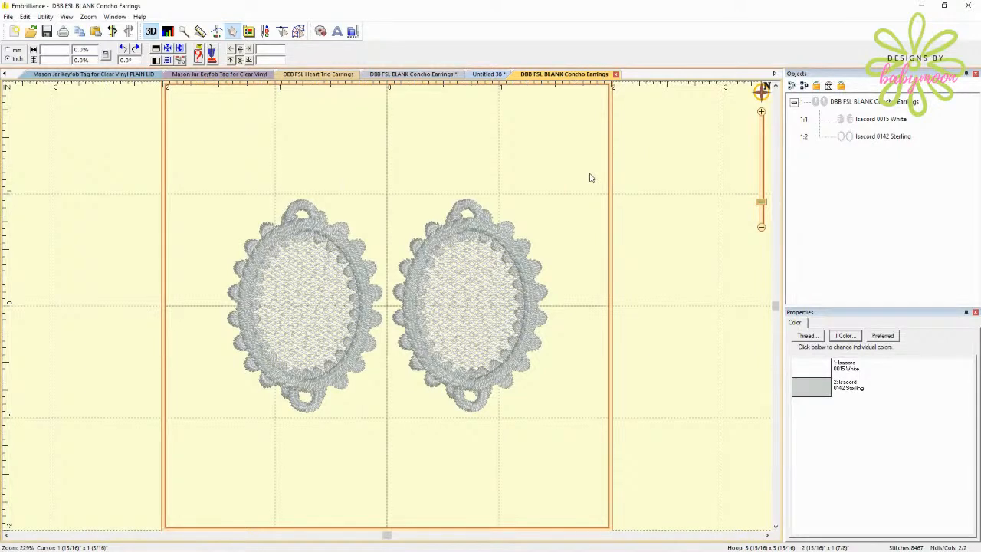
Step: Add a lettering object in the Ren. Horst font and set its text to S
{"action": "left_click", "coordinate": [338, 32]}
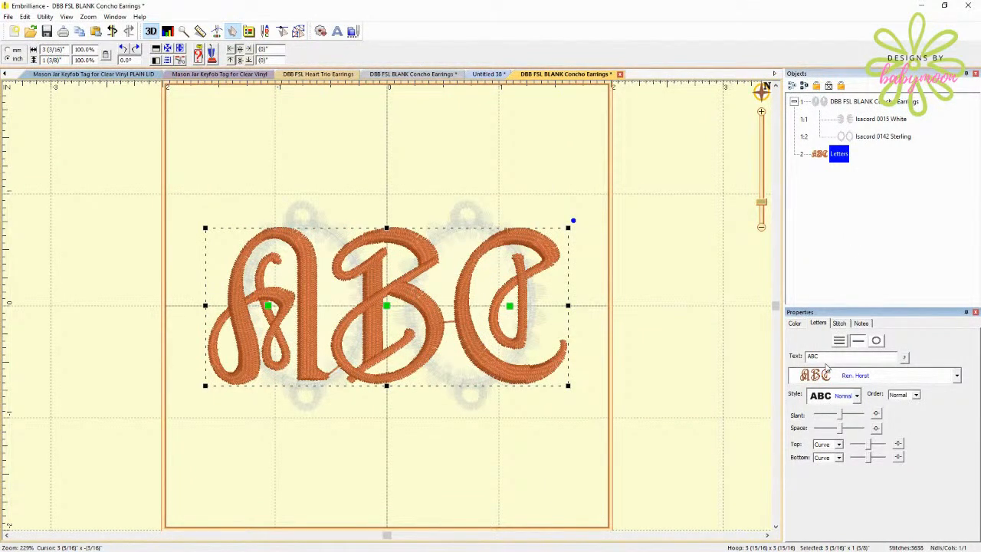
{"action": "left_click_drag", "start_coordinate": [821, 357], "coordinate": [801, 359]}
{"action": "type", "text": "SRa"}
{"action": "key", "text": "BackSpace"}
{"action": "key", "text": "BackSpace"}
{"action": "key", "text": "Return"}
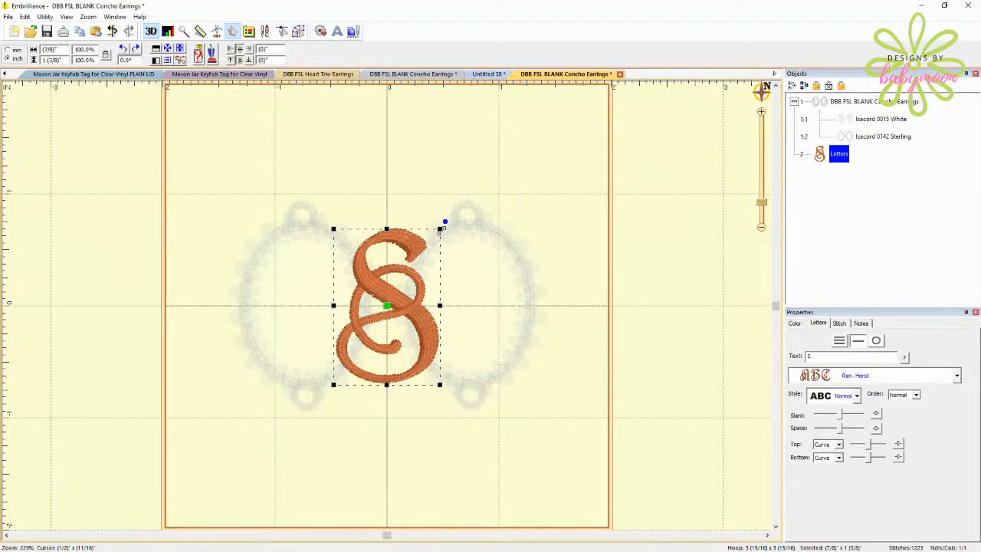
Step: Scale the letter S proportionally to about 76% and centre it inside the left earring's oval
{"action": "left_click_drag", "start_coordinate": [441, 229], "coordinate": [443, 297]}
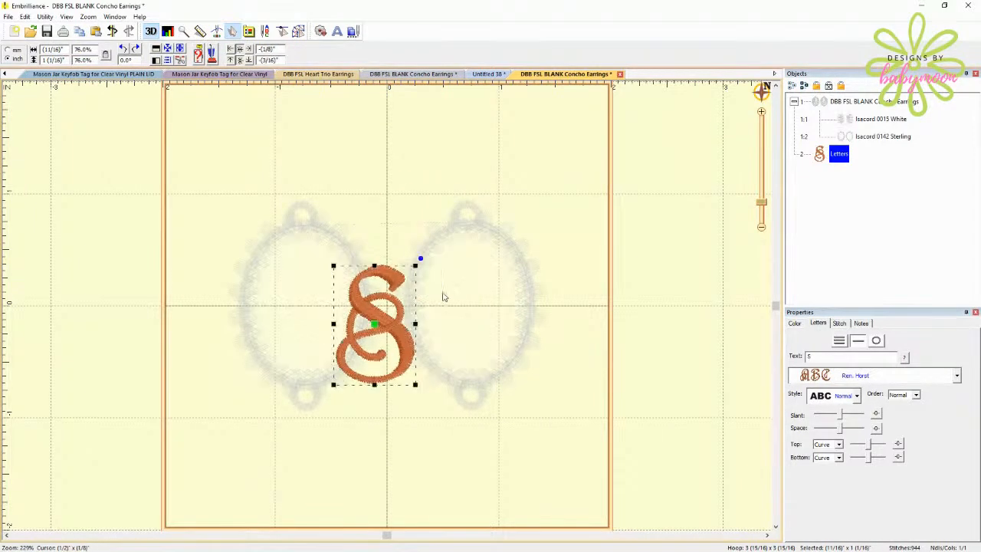
{"action": "left_click_drag", "start_coordinate": [376, 328], "coordinate": [307, 307]}
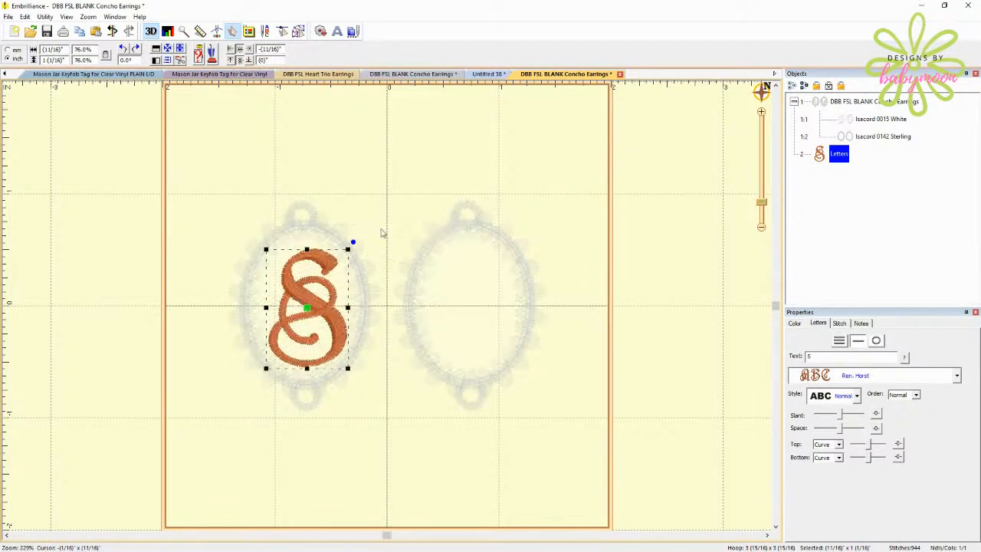
{"action": "left_click", "coordinate": [422, 177]}
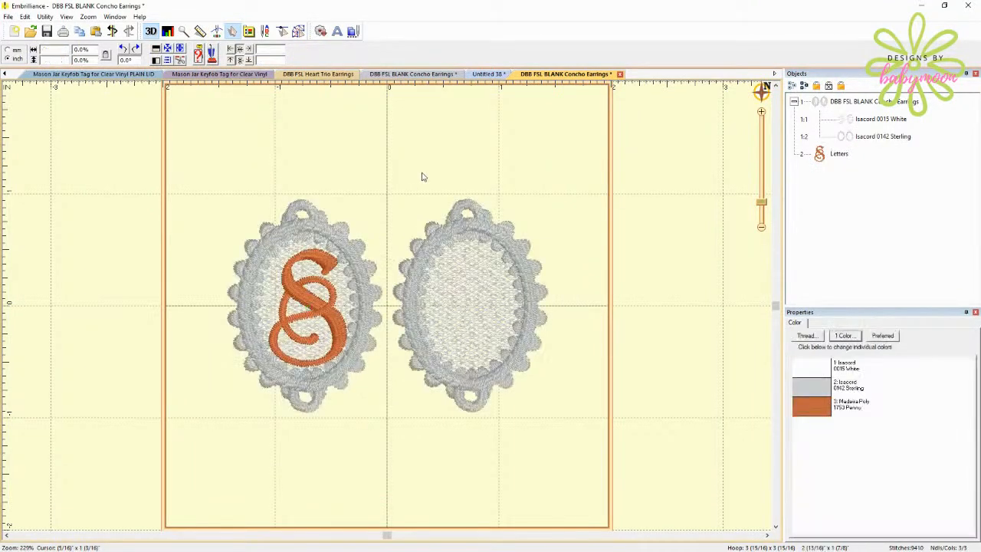
{"action": "left_click", "coordinate": [841, 156]}
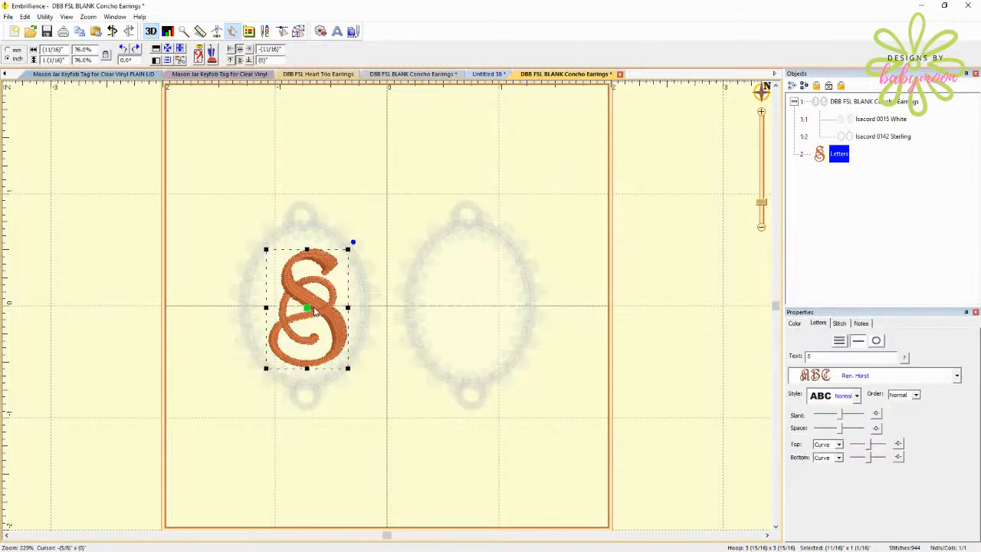
{"action": "left_click_drag", "start_coordinate": [309, 307], "coordinate": [301, 304]}
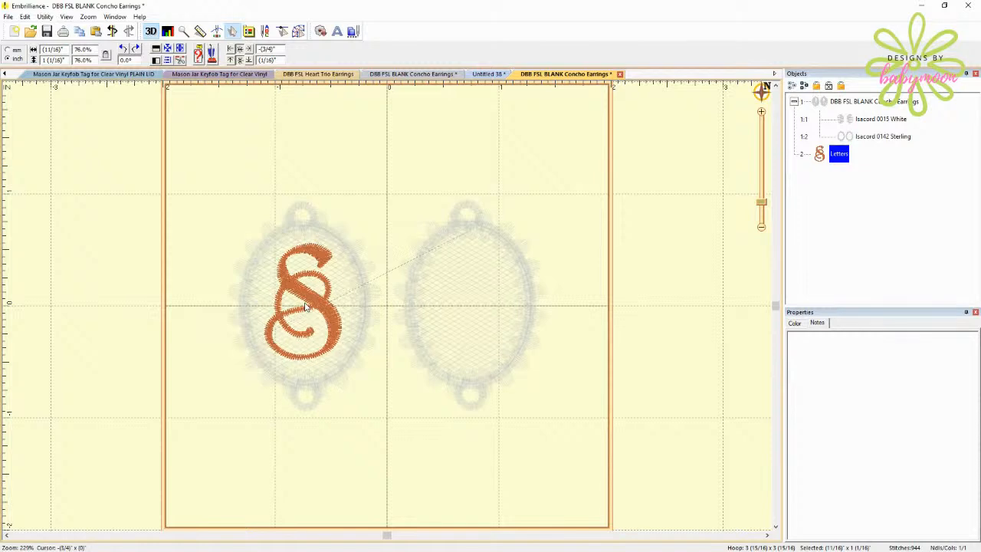
{"action": "left_click", "coordinate": [200, 347]}
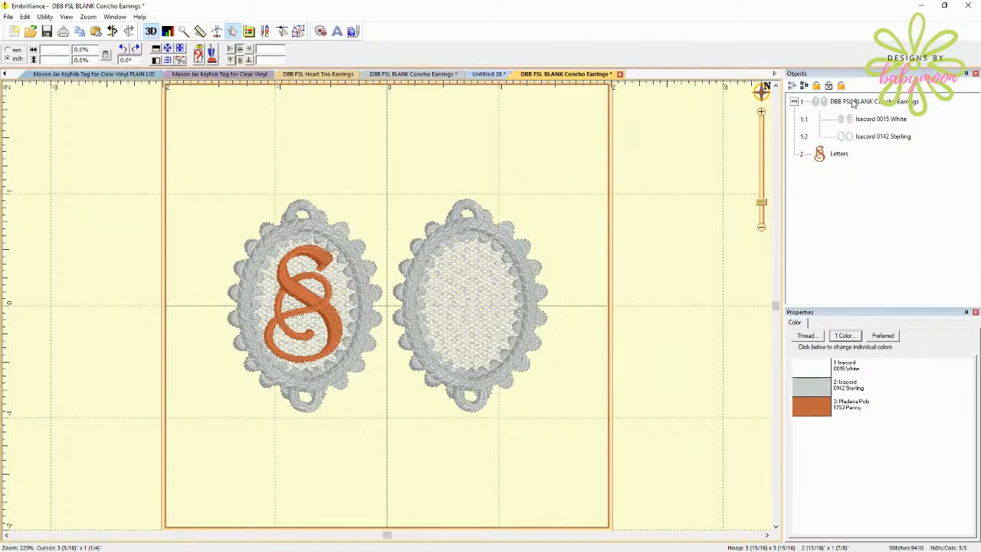
Step: Duplicate the letter S by copy and paste, and centre the copy inside the right earring's oval
{"action": "left_click", "coordinate": [839, 155]}
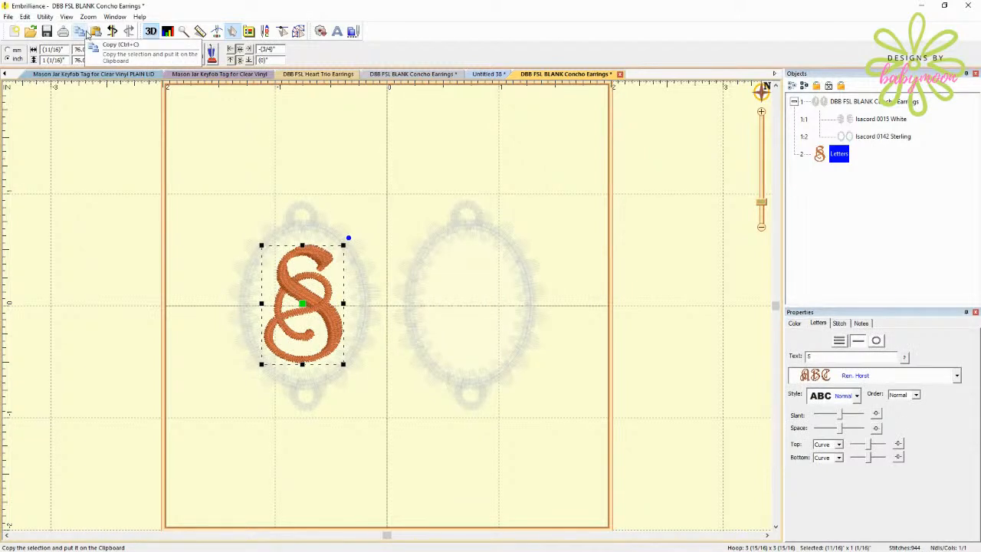
{"action": "left_click", "coordinate": [83, 32]}
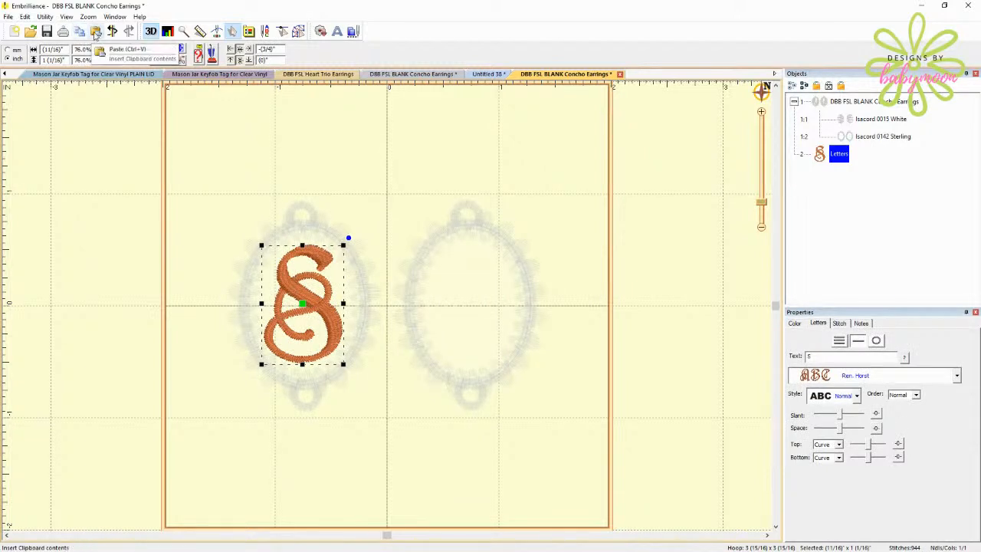
{"action": "left_click", "coordinate": [95, 33]}
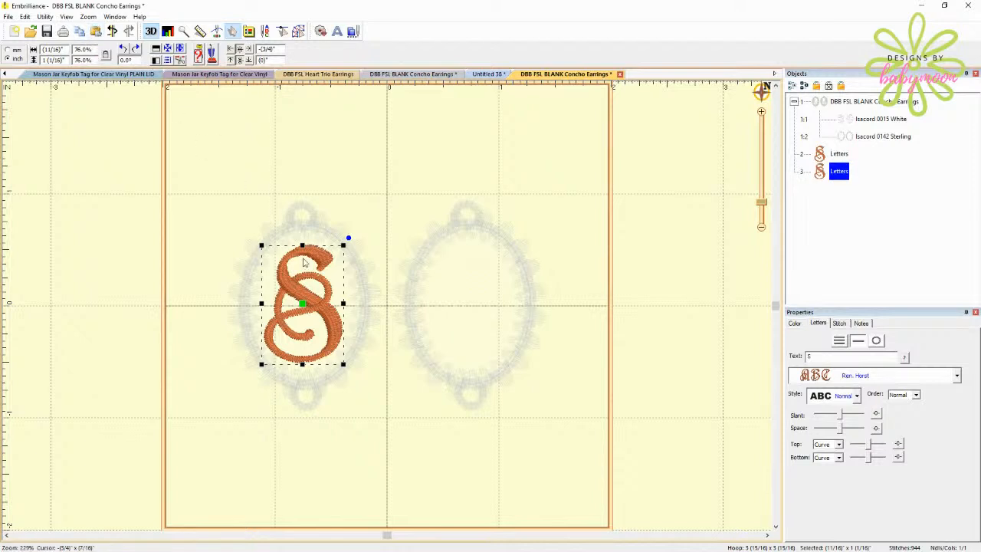
{"action": "left_click_drag", "start_coordinate": [298, 311], "coordinate": [467, 304]}
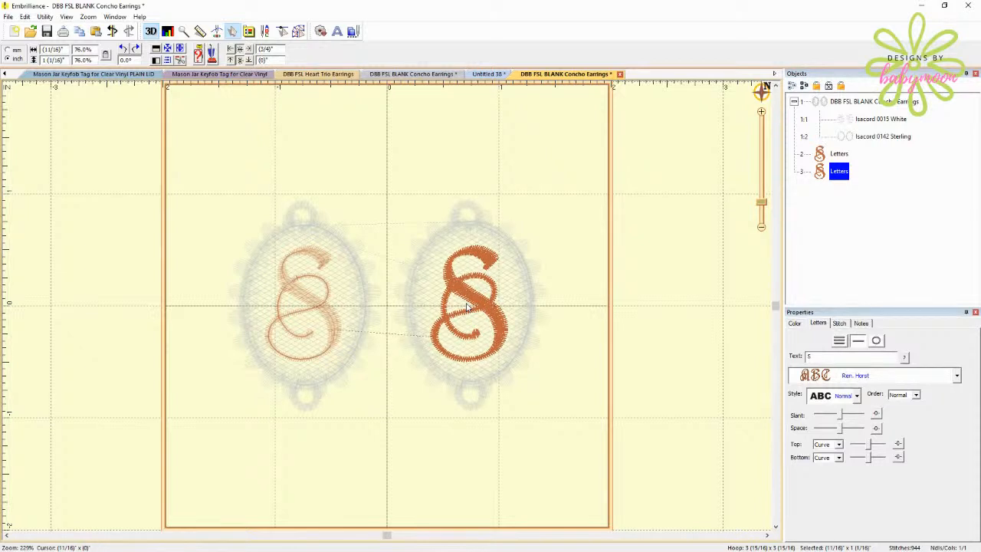
{"action": "left_click", "coordinate": [465, 305]}
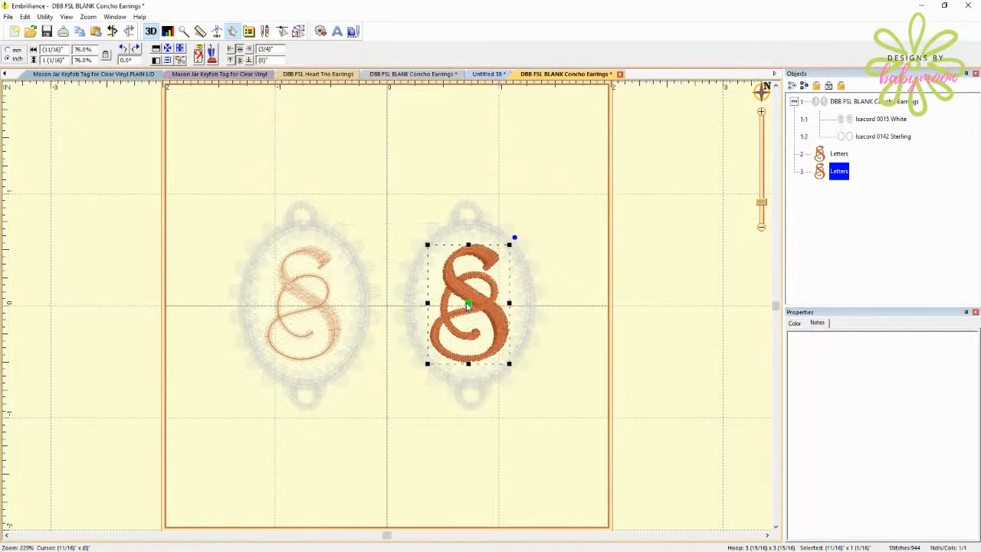
{"action": "left_click", "coordinate": [642, 282]}
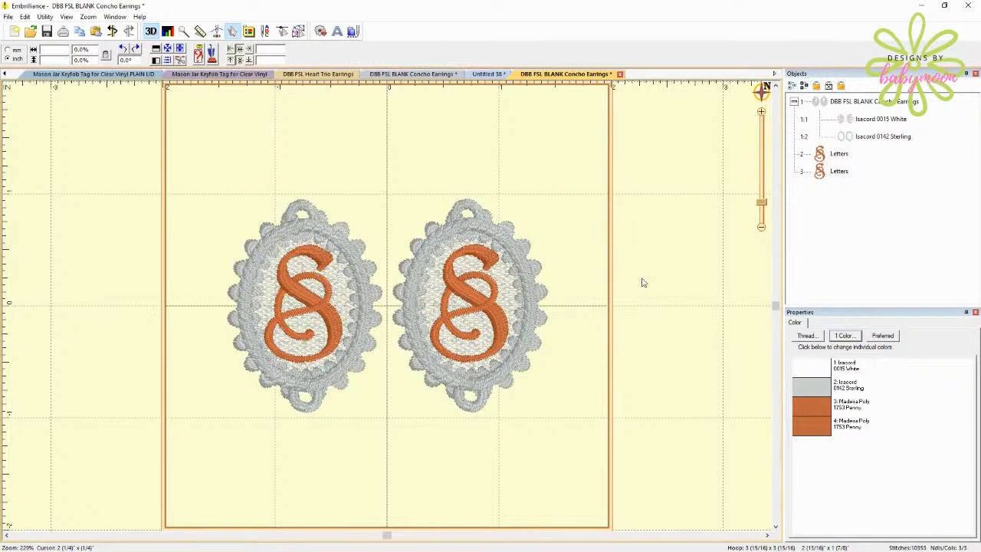
Step: Review the stitching order of the white base, the sterling border and the two letters
{"action": "left_click", "coordinate": [860, 119]}
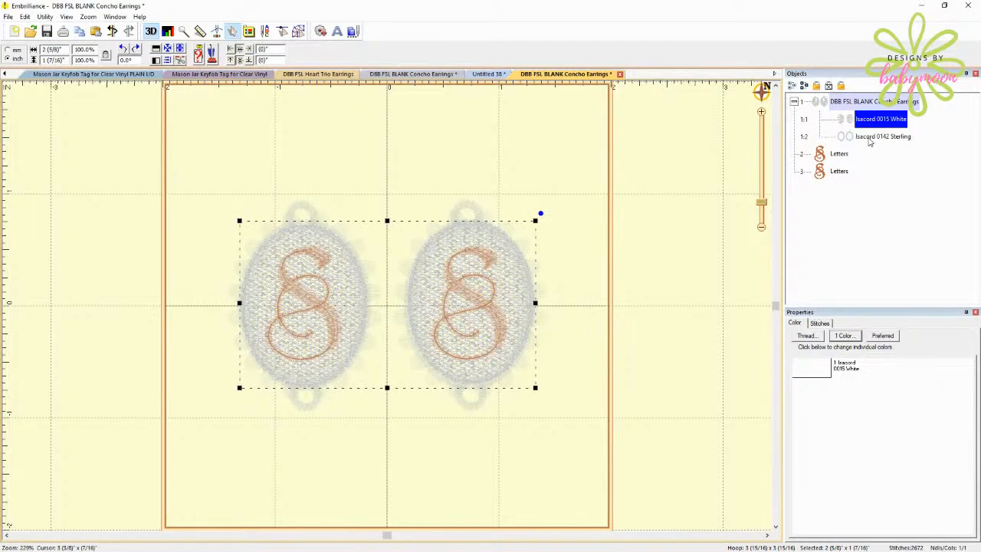
{"action": "left_click", "coordinate": [870, 138]}
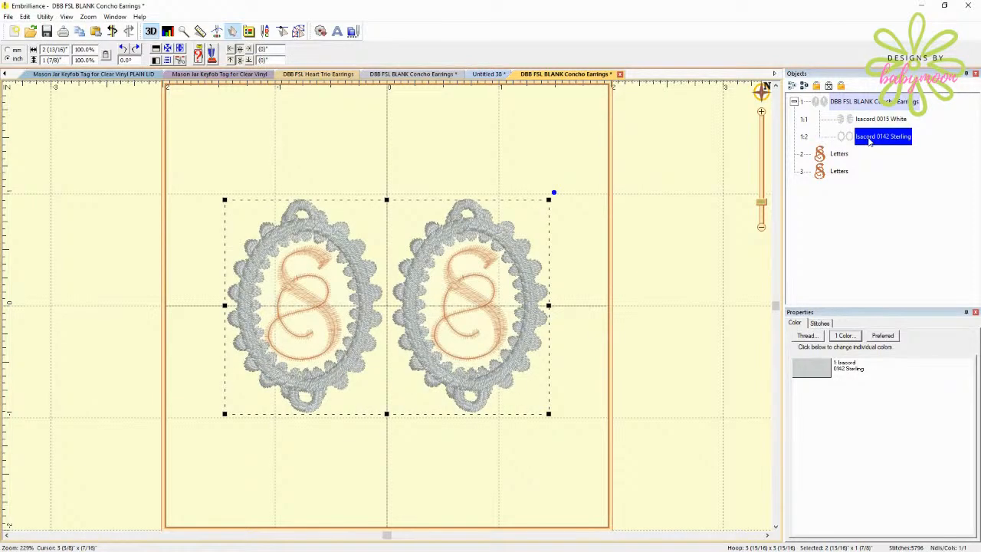
{"action": "left_click", "coordinate": [829, 156]}
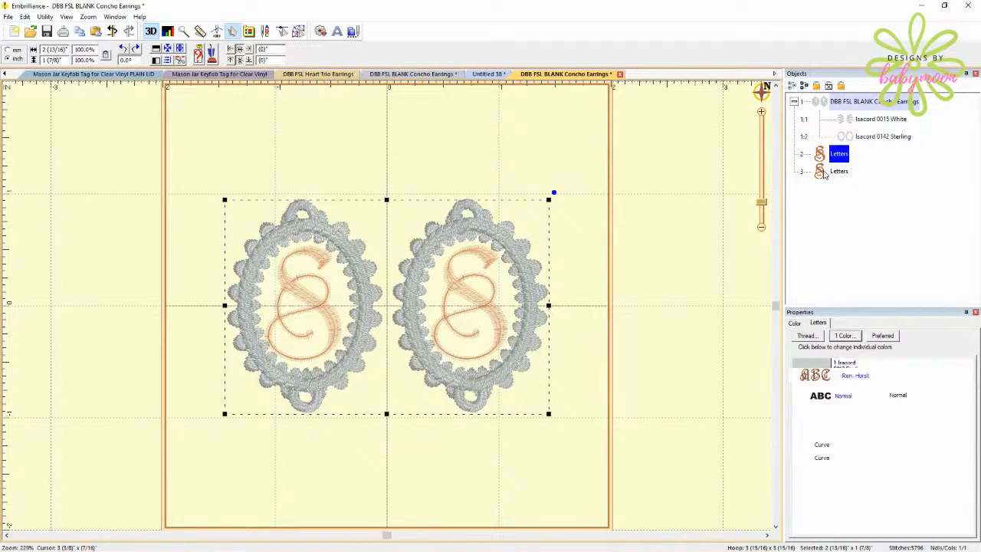
{"action": "left_click", "coordinate": [824, 173]}
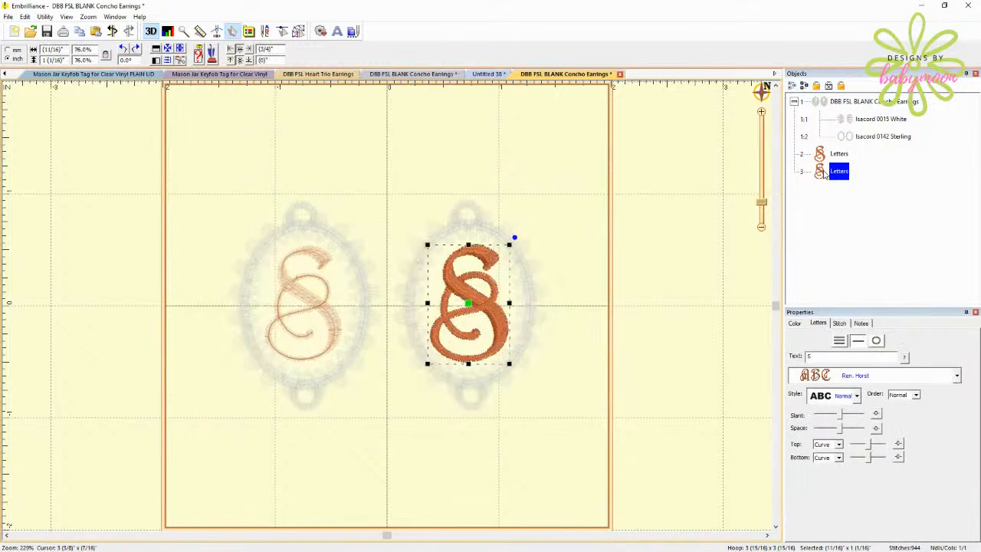
{"action": "left_click", "coordinate": [669, 303]}
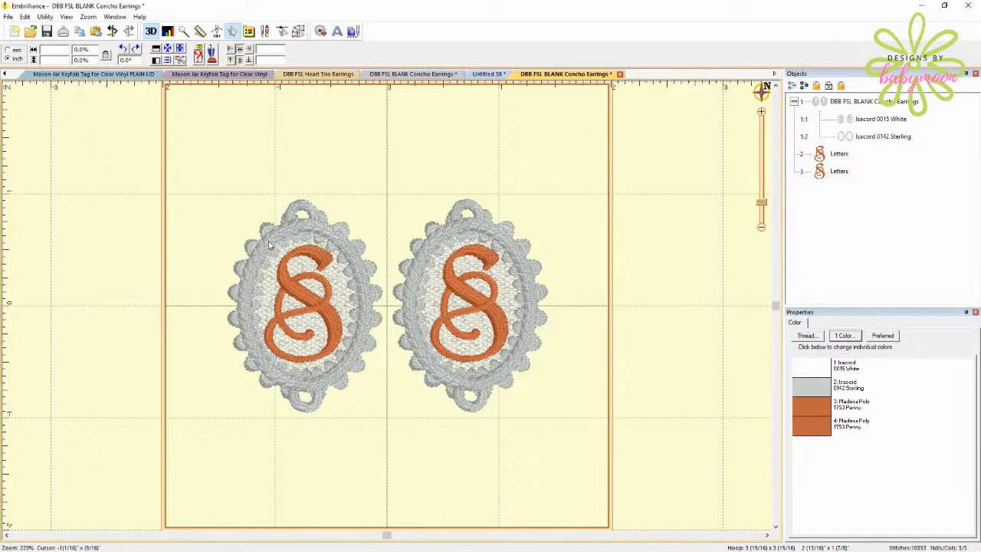
Step: Measure the inner height of the left earring's oval
{"action": "left_click", "coordinate": [199, 31]}
{"action": "left_click_drag", "start_coordinate": [306, 240], "coordinate": [308, 383]}
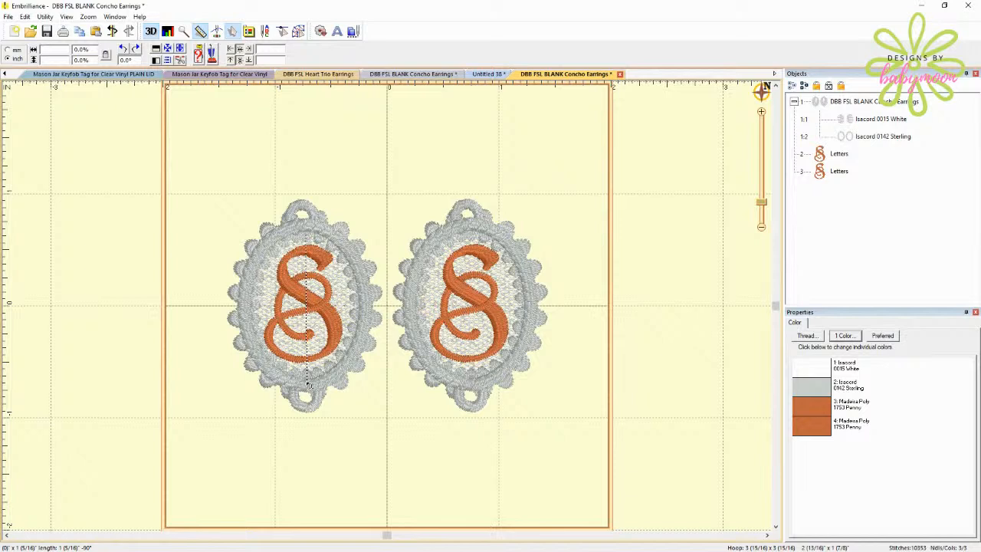
{"action": "left_click_drag", "start_coordinate": [307, 386], "coordinate": [309, 378]}
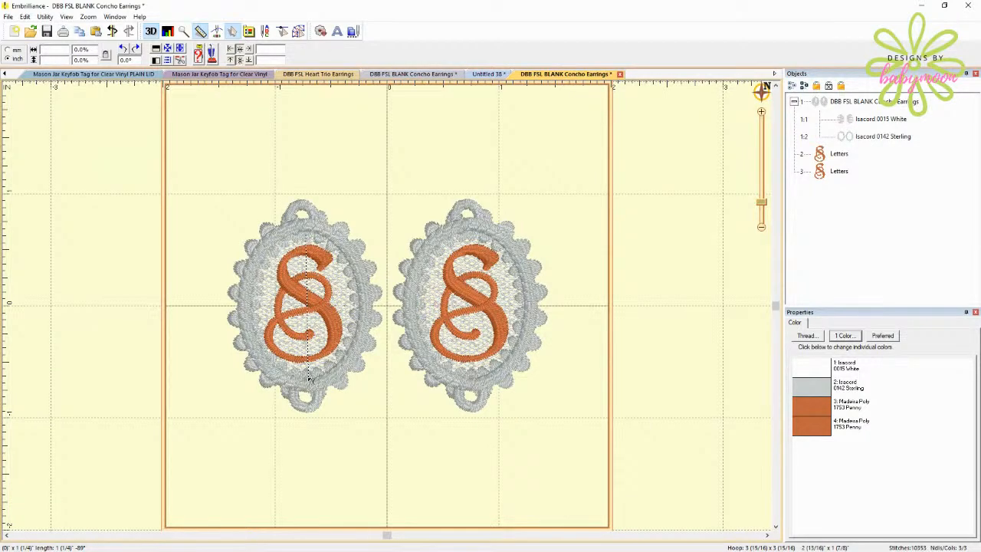
{"action": "left_click_drag", "start_coordinate": [310, 378], "coordinate": [310, 378]}
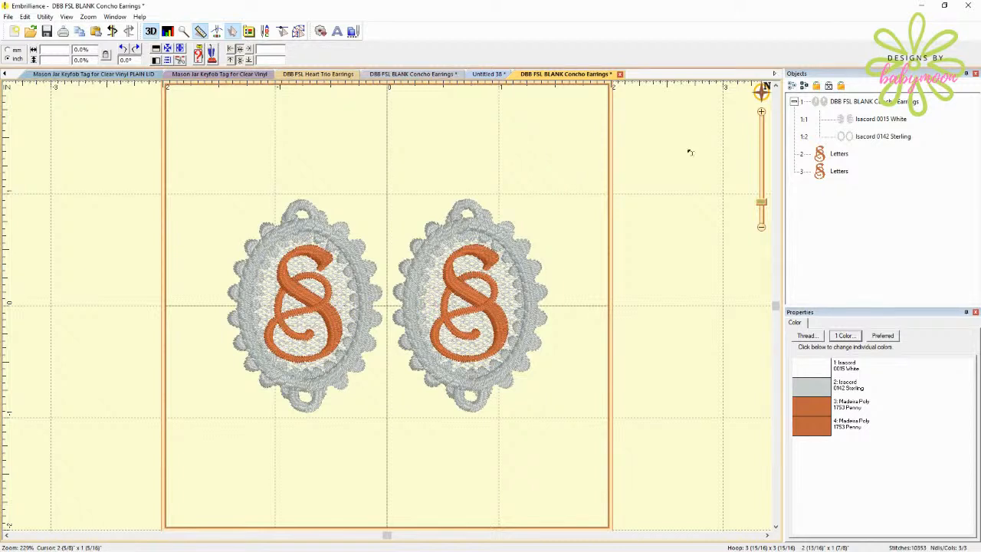
Step: Check the size of the two letter S objects, first individually and with both selected together
{"action": "left_click", "coordinate": [822, 156]}
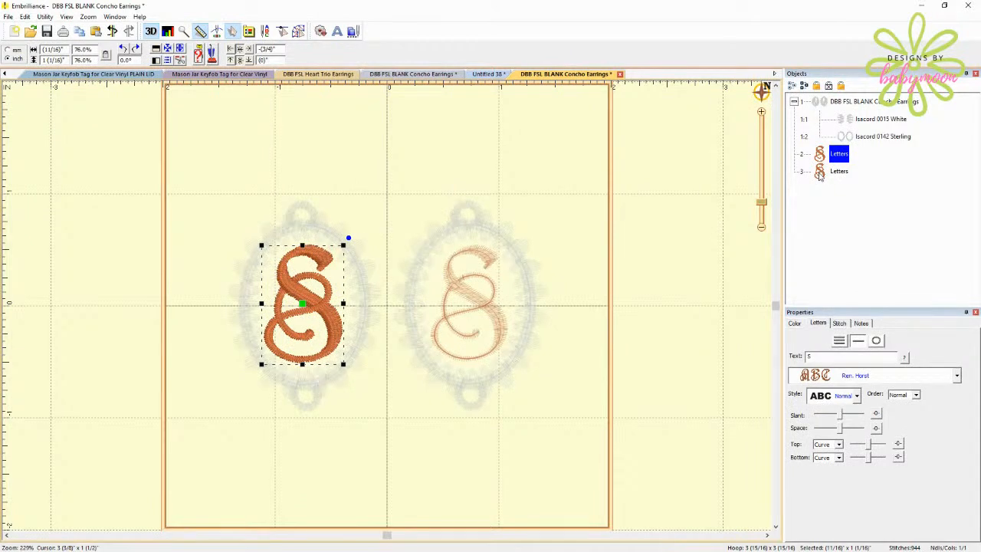
{"action": "left_click", "coordinate": [820, 173]}
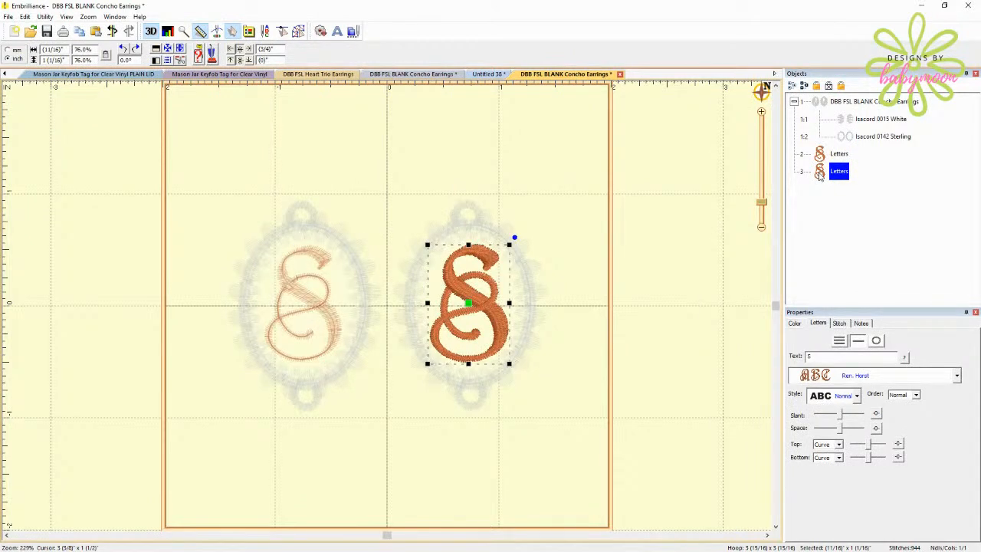
{"action": "left_click", "coordinate": [834, 154]}
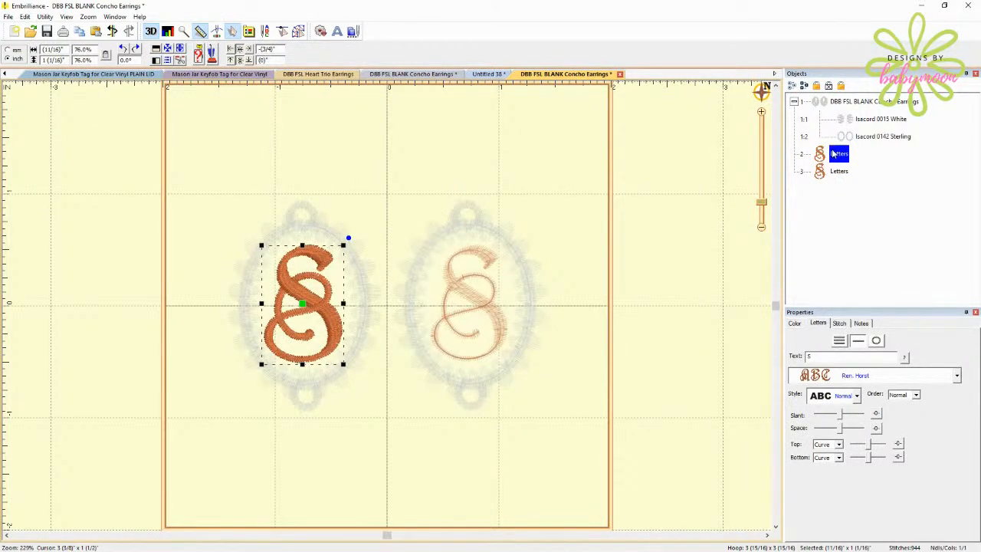
{"action": "left_click", "coordinate": [819, 178], "text": "shift"}
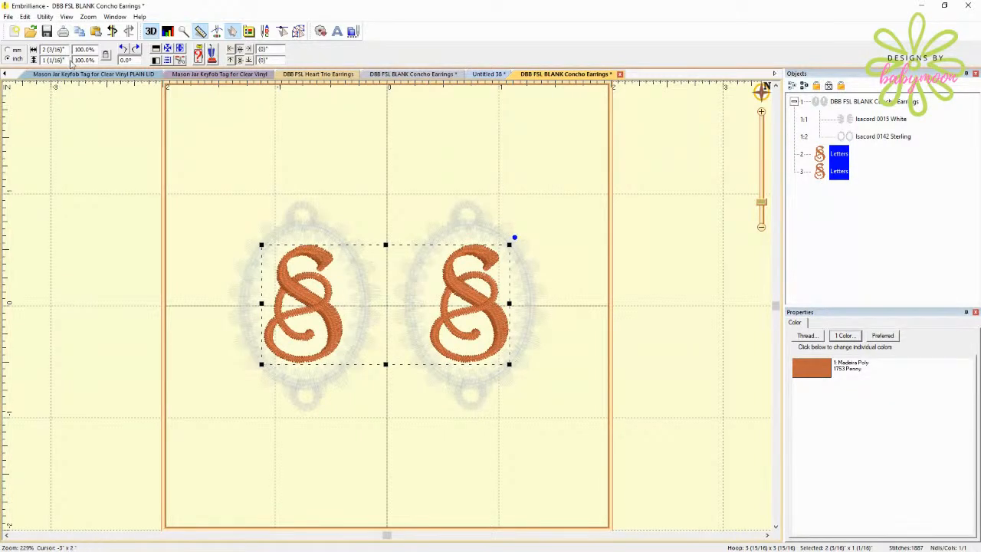
Step: Check the size of the right and left letter S objects one at a time
{"action": "left_click", "coordinate": [25, 16]}
{"action": "left_click", "coordinate": [77, 89]}
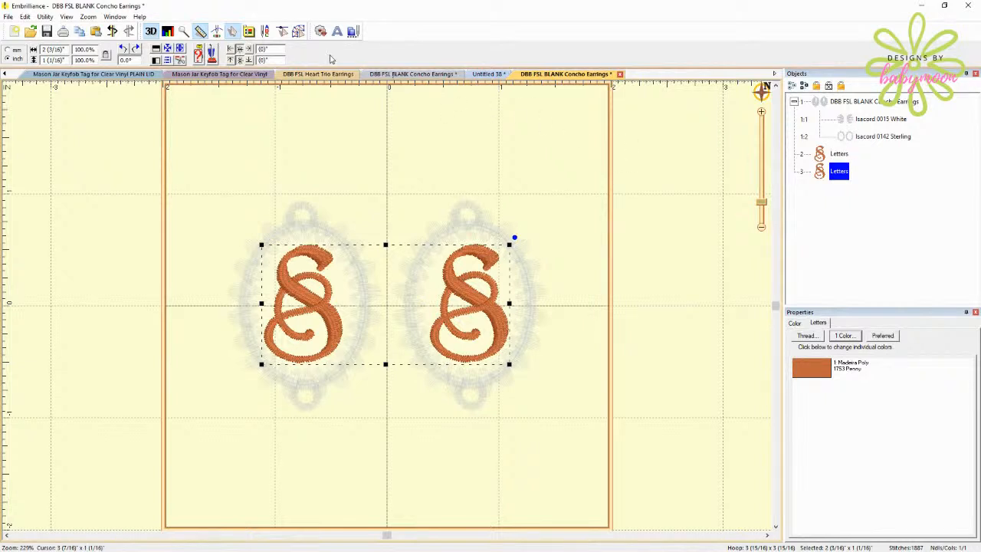
{"action": "left_click", "coordinate": [798, 155], "text": "ctrl"}
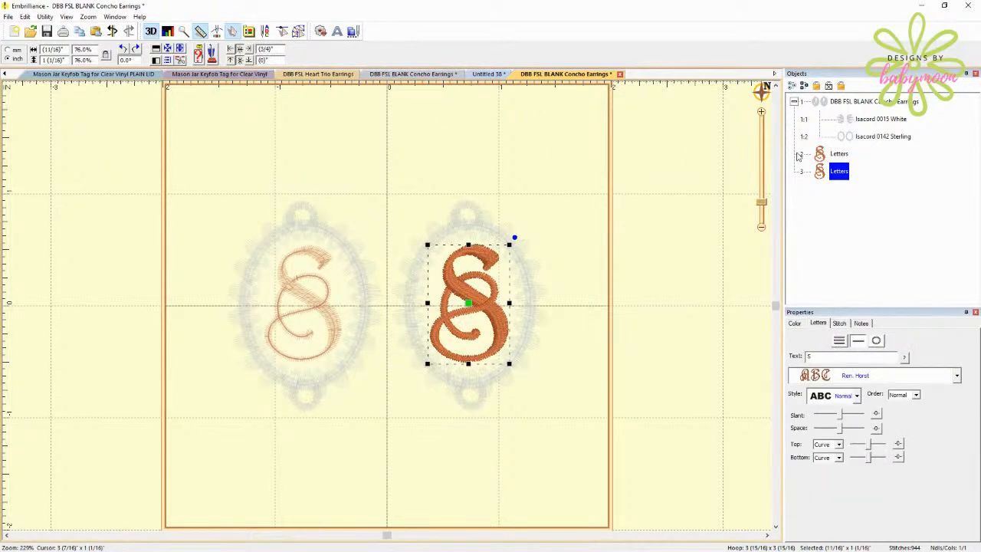
{"action": "left_click", "coordinate": [827, 156]}
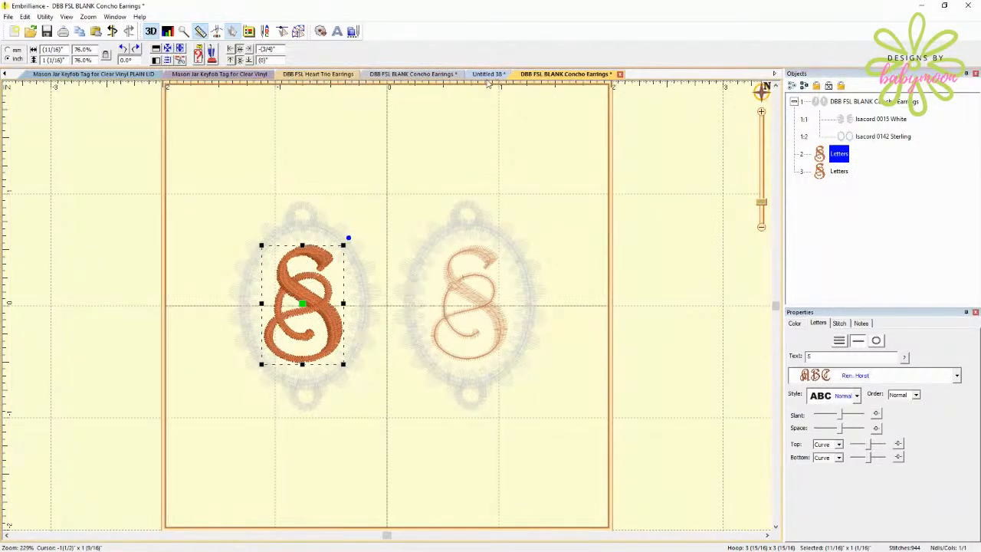
{"action": "left_click", "coordinate": [201, 34]}
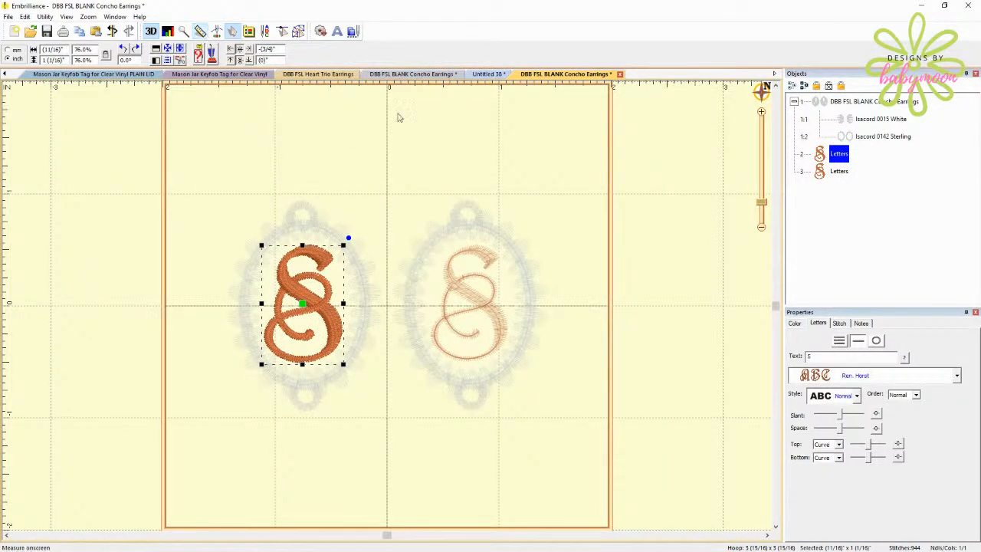
{"action": "left_click", "coordinate": [580, 179]}
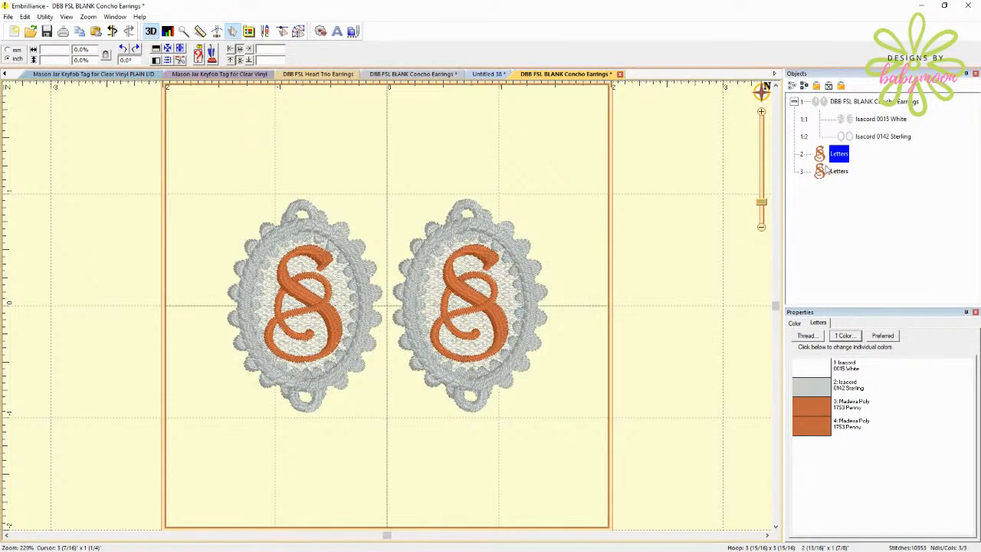
Step: Delete both letter S objects so that only the blank earrings design remains
{"action": "key", "text": "Delete"}
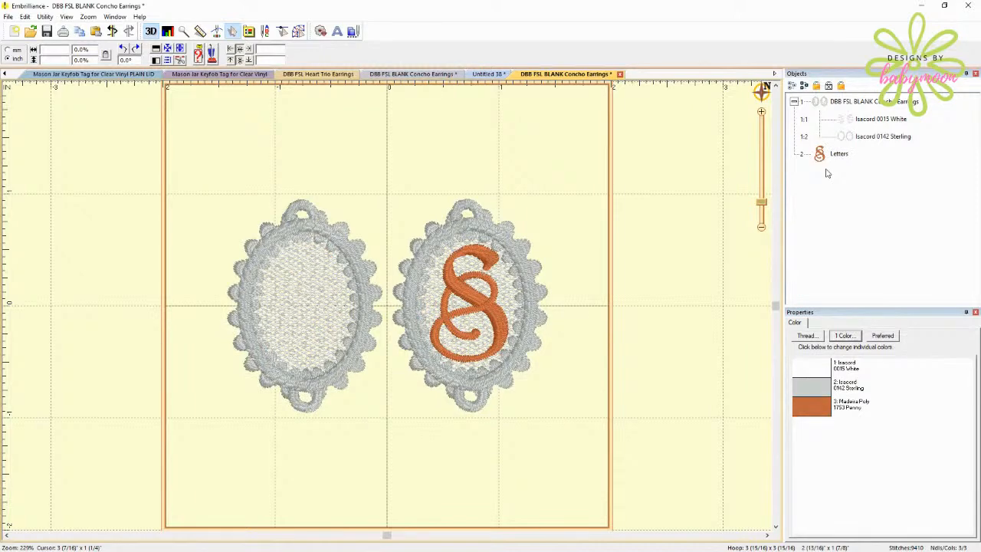
{"action": "left_click", "coordinate": [821, 156]}
{"action": "key", "text": "Delete"}
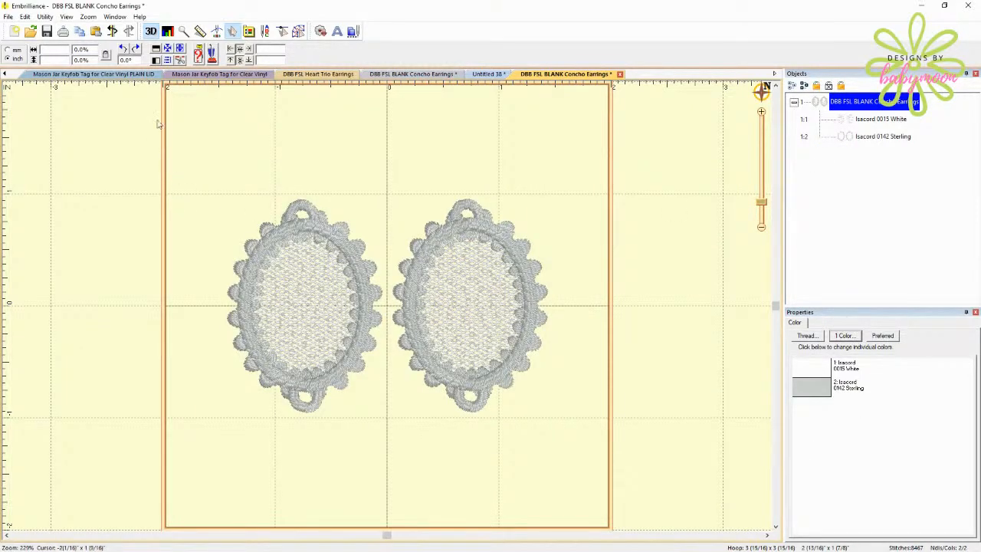
Step: Add a new ABC lettering object and set its font to Stitchtopia Master Circle 1 inch
{"action": "left_click", "coordinate": [344, 33]}
{"action": "left_click", "coordinate": [344, 34]}
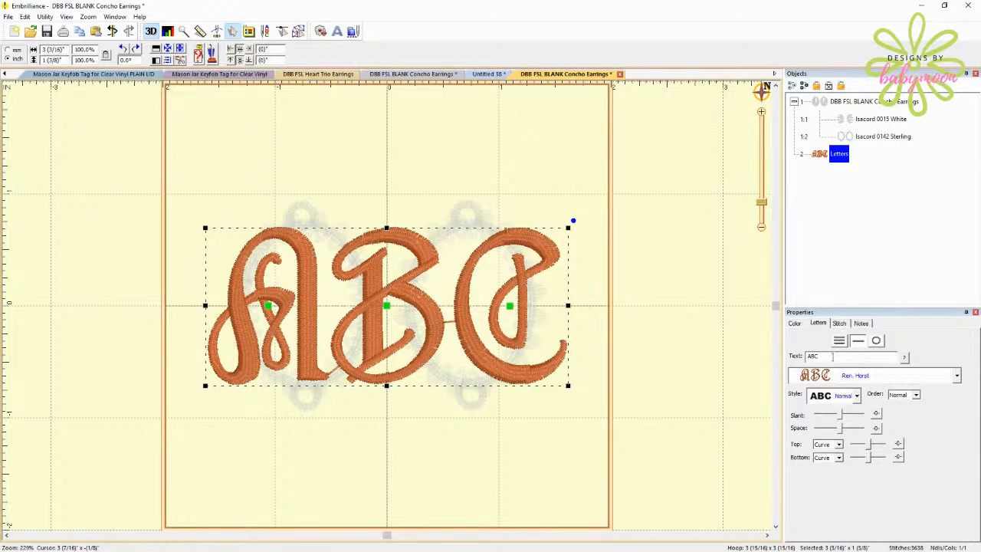
{"action": "left_click", "coordinate": [833, 379]}
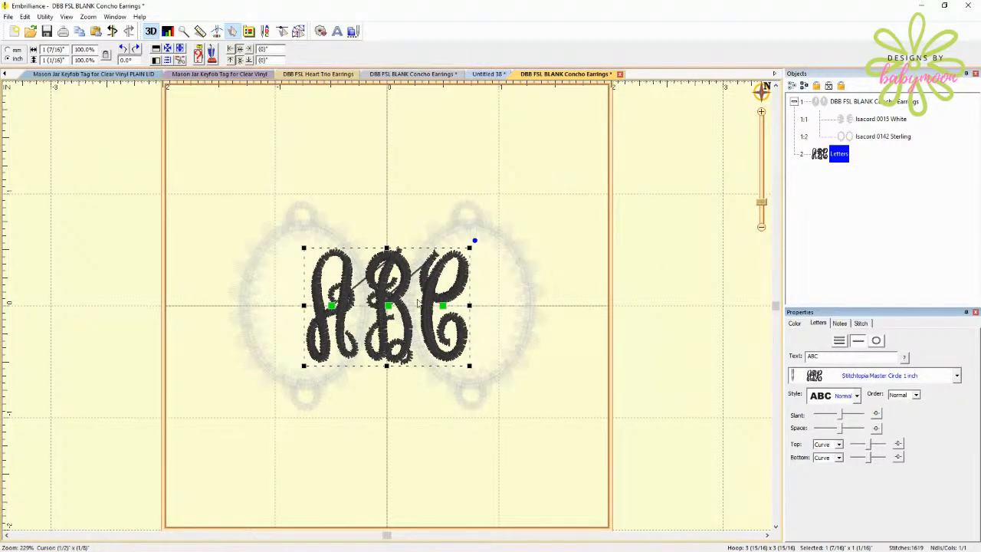
Step: Enlarge the middle letter B to about 127% and recentre it between the A and the C
{"action": "left_click", "coordinate": [388, 308]}
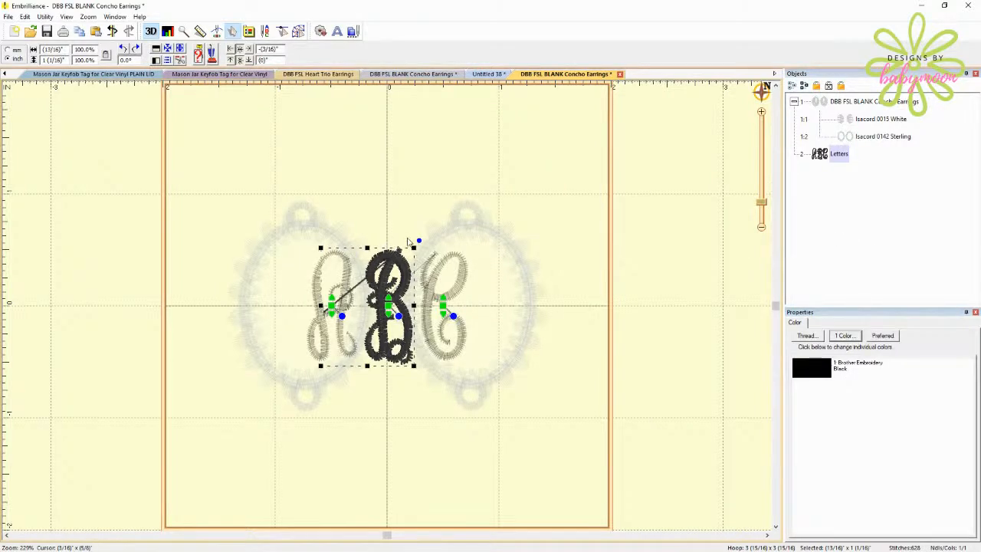
{"action": "left_click_drag", "start_coordinate": [414, 248], "coordinate": [435, 234]}
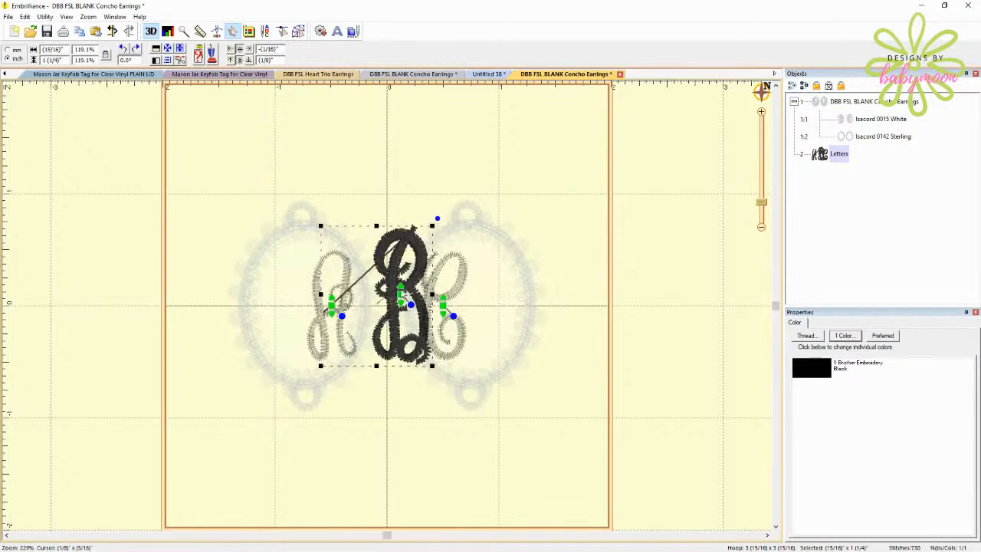
{"action": "left_click_drag", "start_coordinate": [404, 298], "coordinate": [391, 310]}
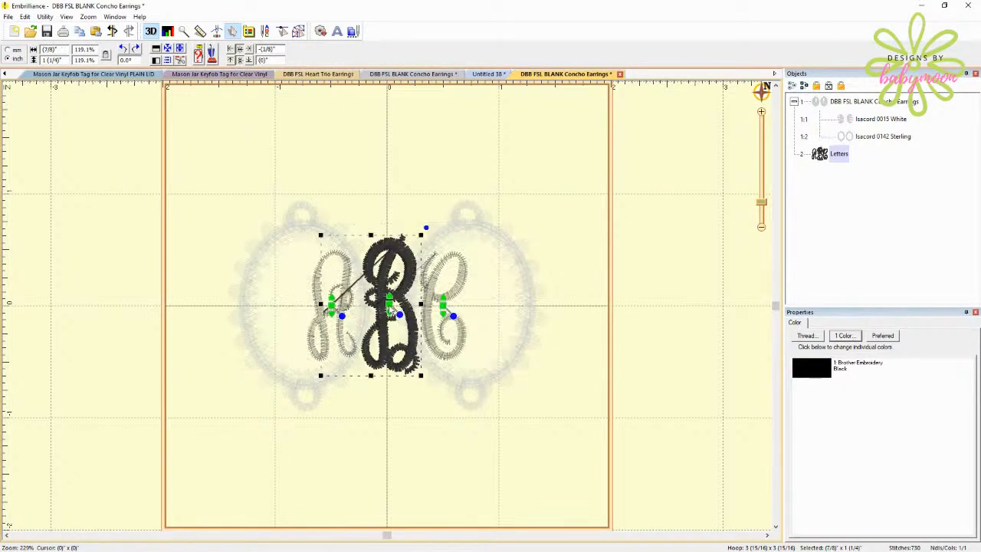
{"action": "left_click_drag", "start_coordinate": [420, 234], "coordinate": [426, 228]}
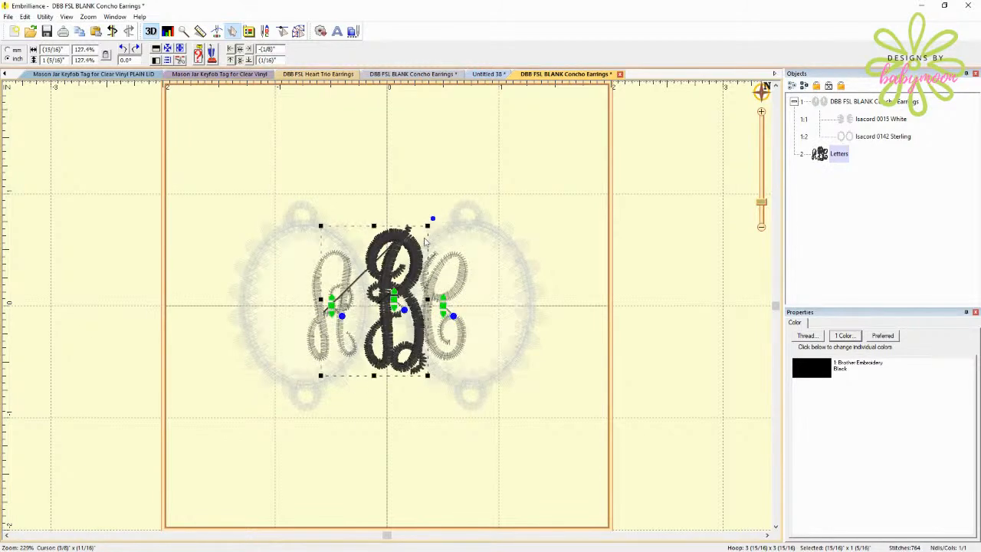
{"action": "left_click_drag", "start_coordinate": [396, 306], "coordinate": [393, 305]}
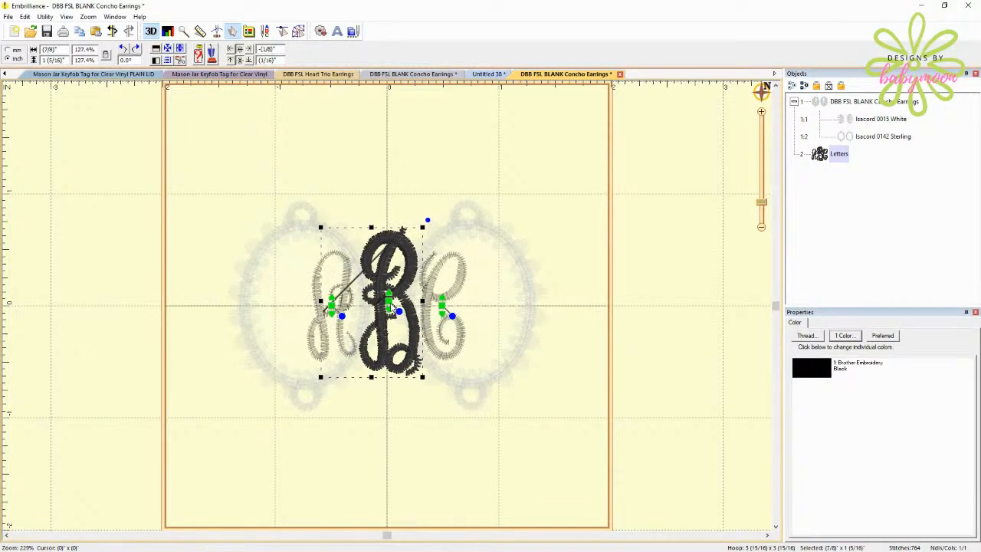
Step: Replace the ABC text of the lettering object with the monogram characters sR`
{"action": "left_click", "coordinate": [819, 154]}
{"action": "left_click", "coordinate": [820, 325]}
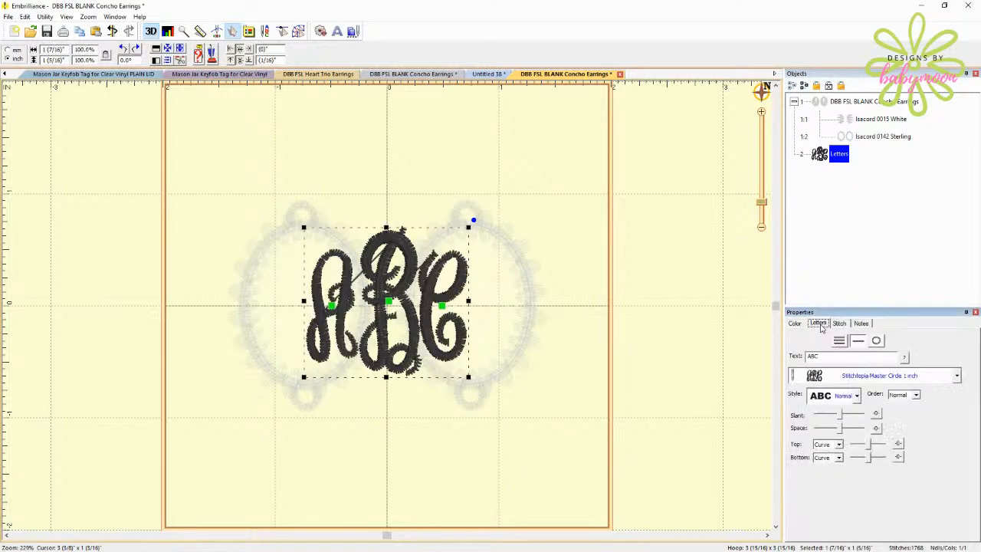
{"action": "double_click", "coordinate": [825, 356]}
{"action": "type", "text": "B"}
{"action": "type", "text": "R"}
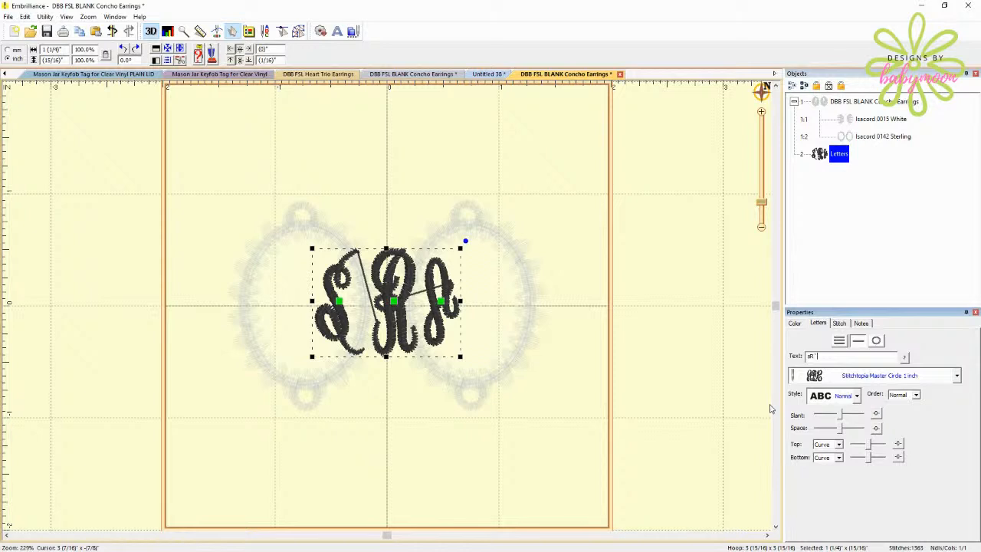
Step: Tighten the monogram's letter spacing and nudge the first letter S closer to the R
{"action": "left_click", "coordinate": [843, 433]}
{"action": "left_click_drag", "start_coordinate": [843, 433], "coordinate": [827, 432]}
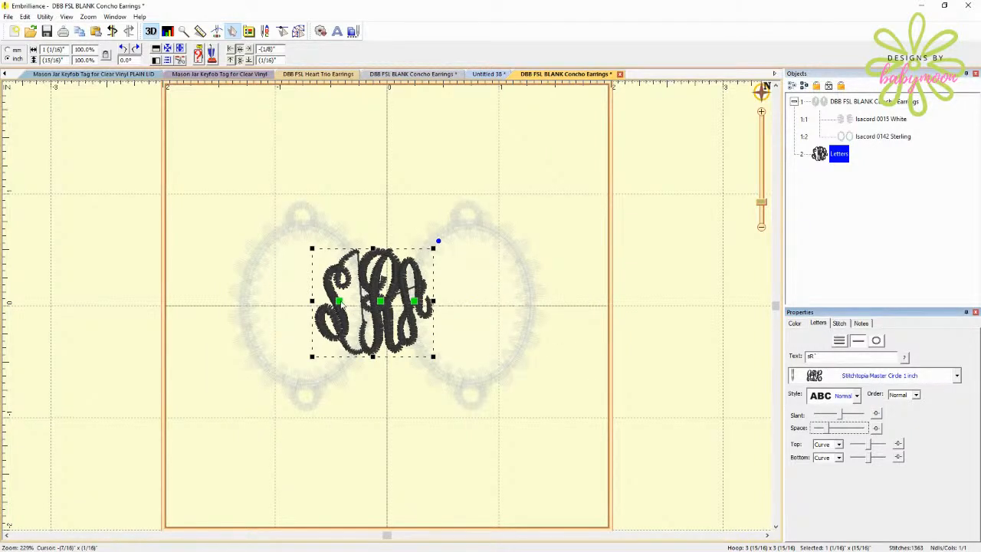
{"action": "left_click", "coordinate": [339, 303]}
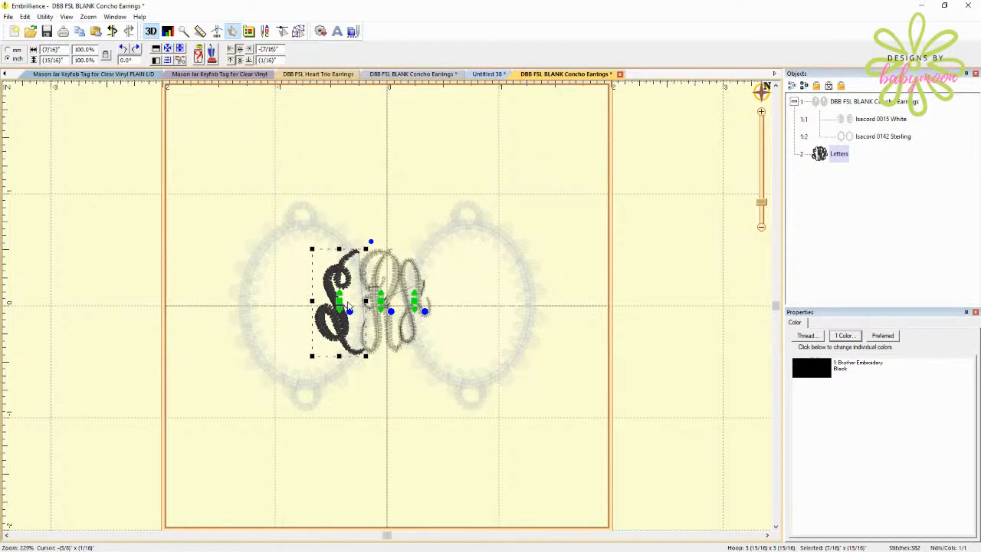
{"action": "left_click_drag", "start_coordinate": [339, 303], "coordinate": [346, 304]}
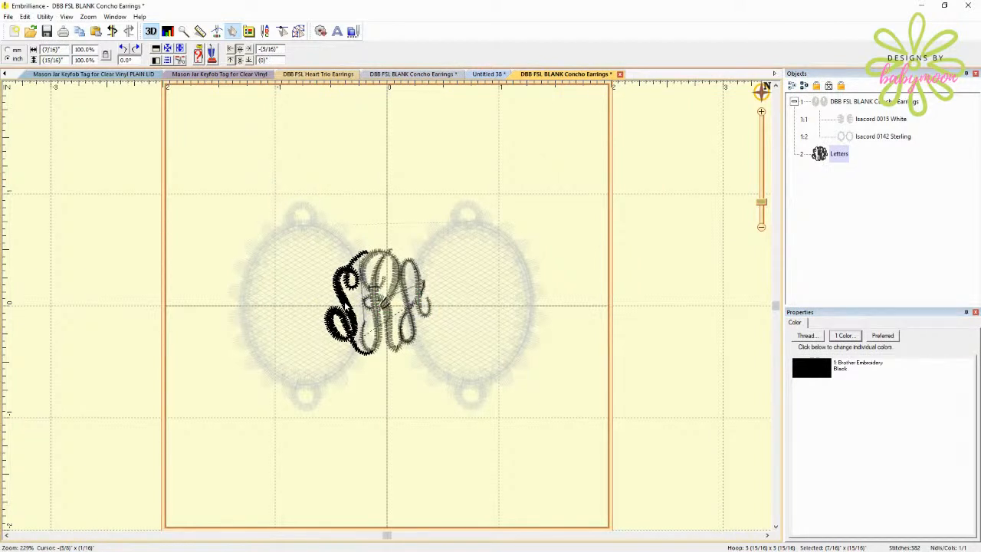
{"action": "left_click", "coordinate": [566, 333]}
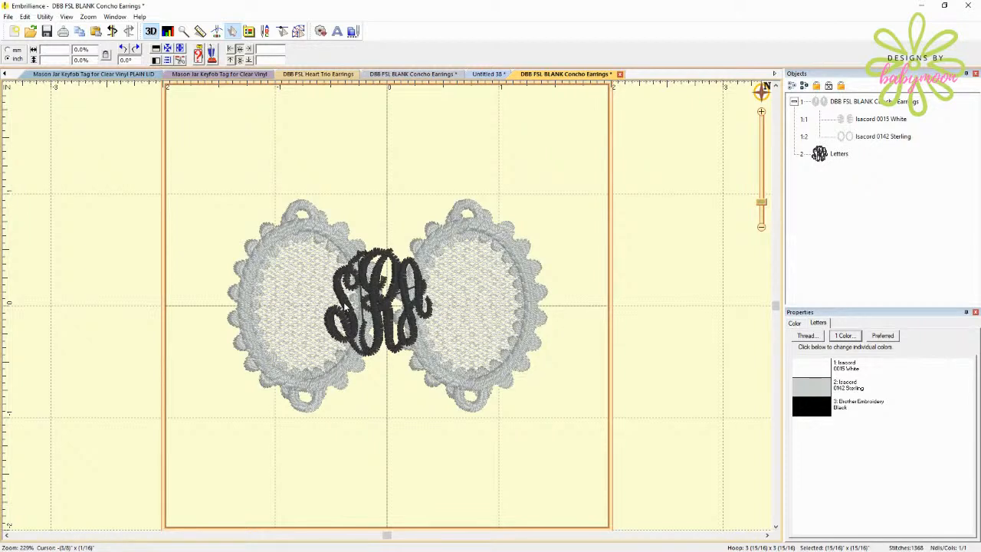
{"action": "left_click", "coordinate": [347, 307]}
{"action": "left_click_drag", "start_coordinate": [346, 303], "coordinate": [347, 304]}
{"action": "left_click", "coordinate": [590, 342]}
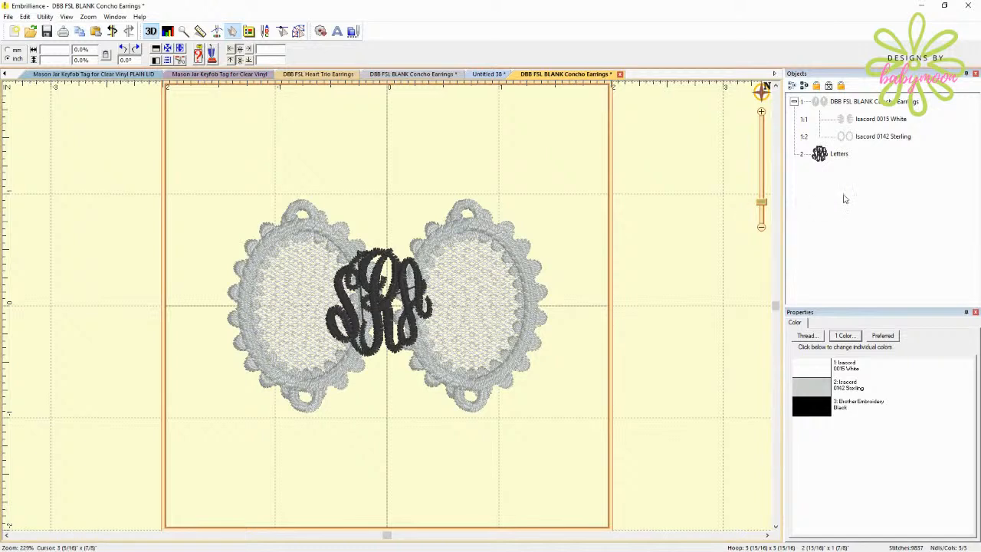
Step: Change the monogram's thread colour to Carmine from the Brother Embroidery threads
{"action": "left_click", "coordinate": [842, 158]}
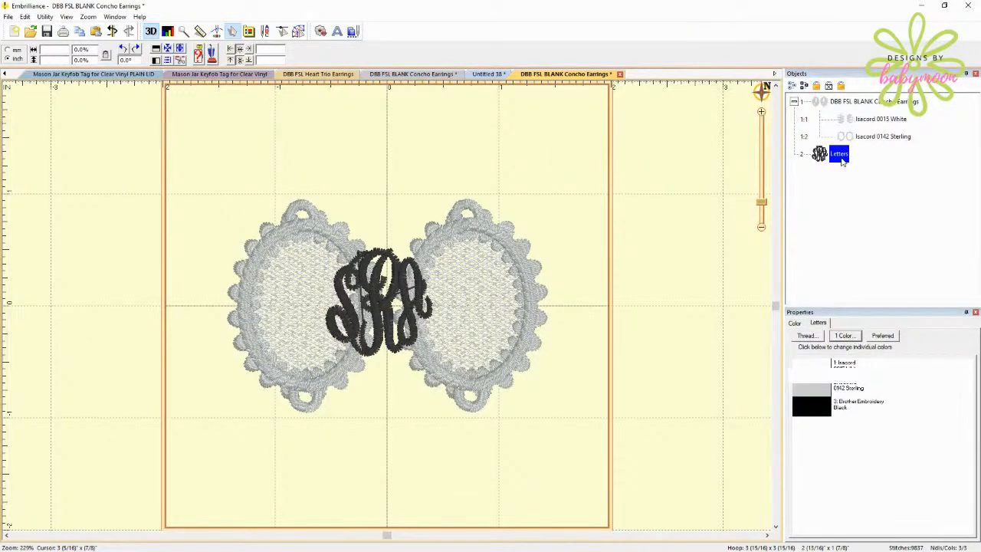
{"action": "left_click", "coordinate": [794, 323]}
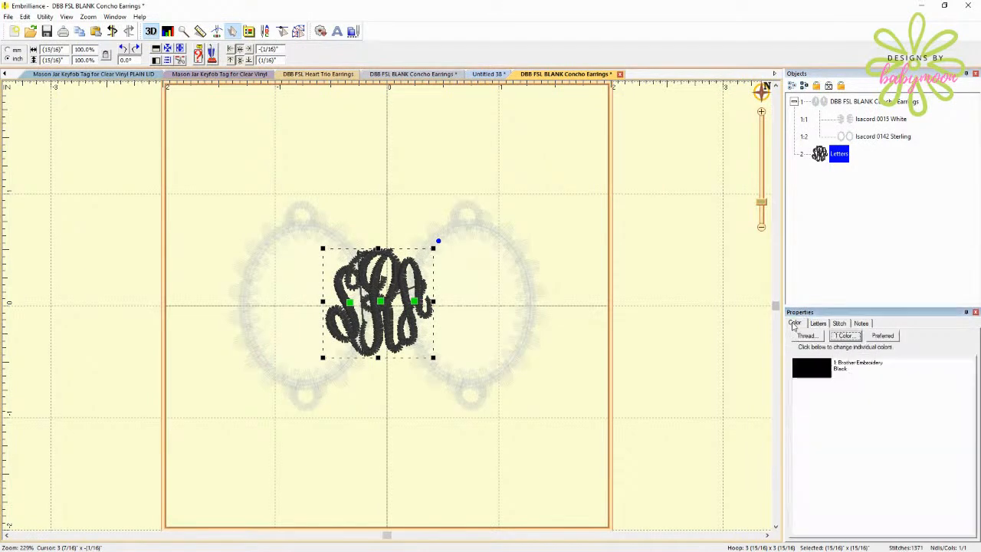
{"action": "double_click", "coordinate": [807, 379]}
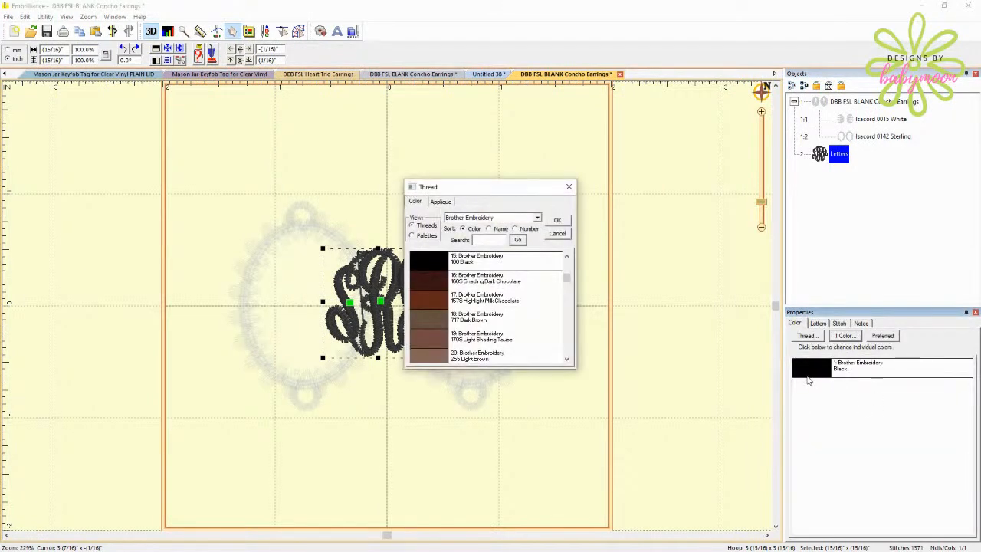
{"action": "left_click_drag", "start_coordinate": [566, 277], "coordinate": [566, 268]}
{"action": "left_click", "coordinate": [490, 299]}
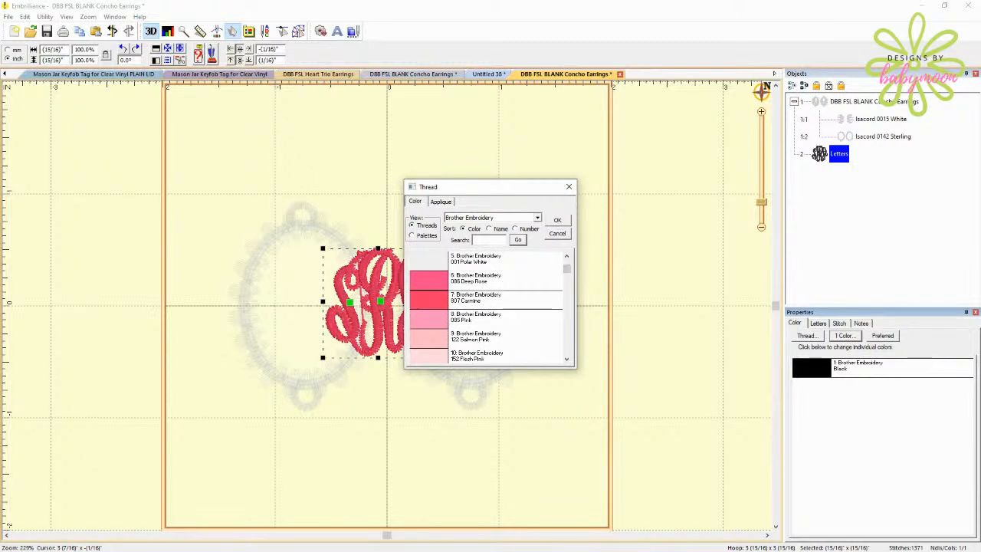
{"action": "left_click", "coordinate": [557, 220]}
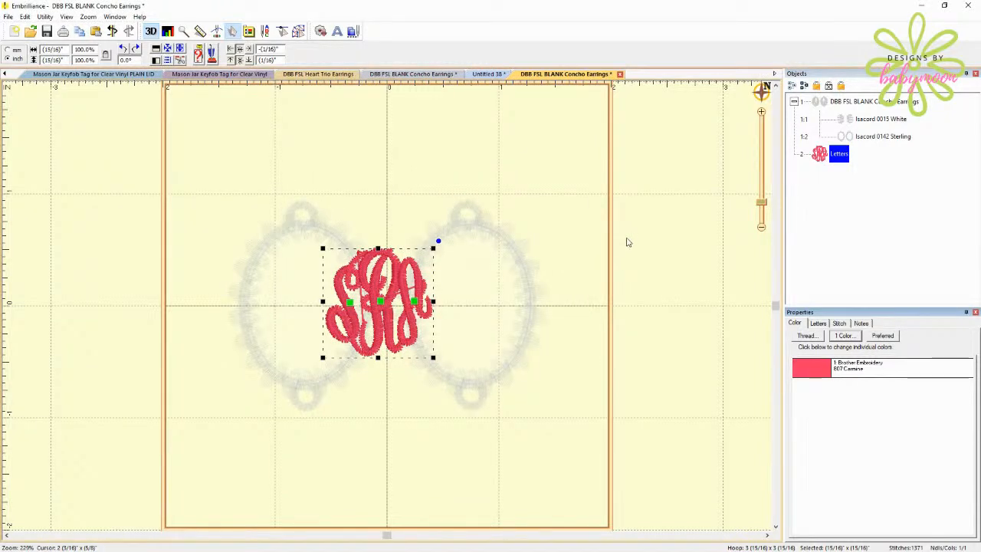
{"action": "left_click", "coordinate": [659, 242]}
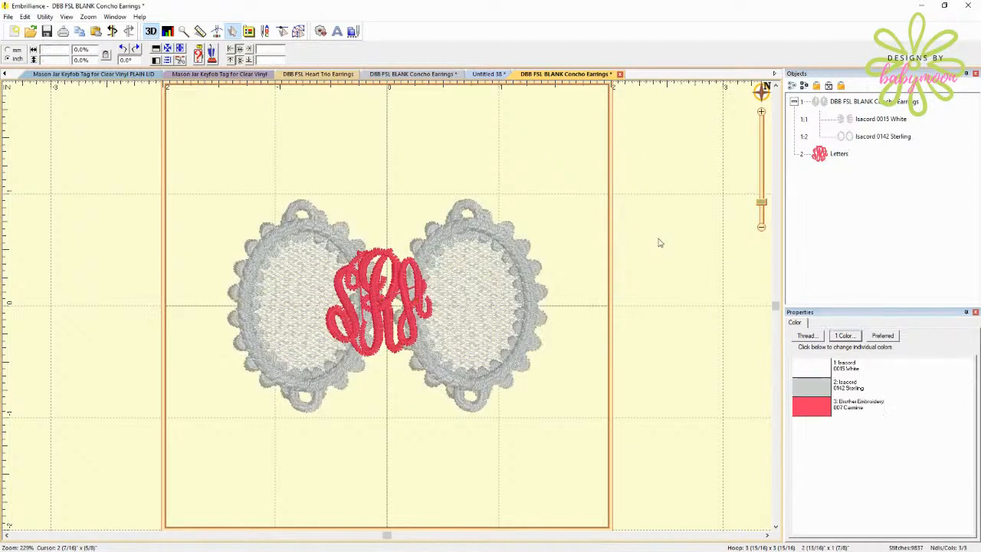
Step: Move the three-letter monogram into the left earring's oval
{"action": "left_click", "coordinate": [832, 154]}
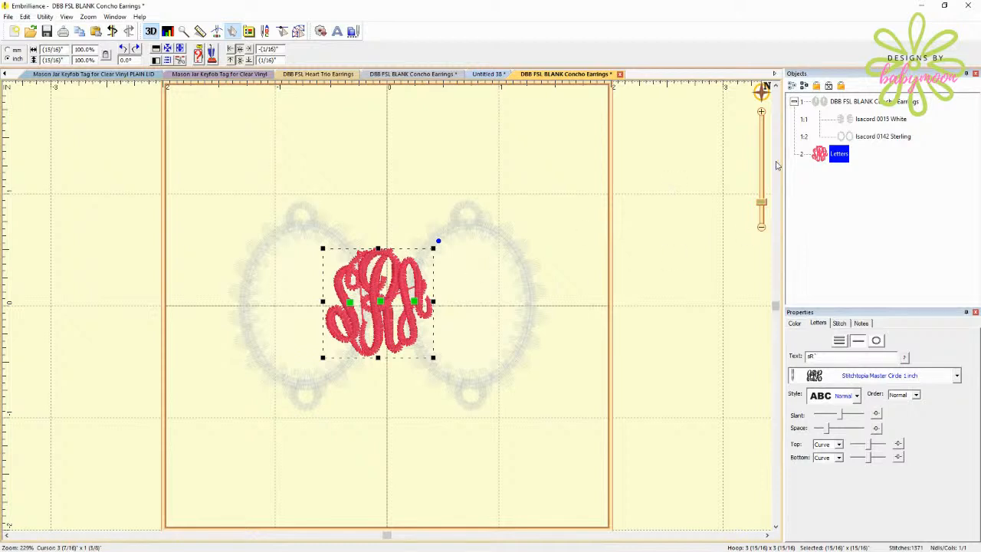
{"action": "left_click_drag", "start_coordinate": [399, 275], "coordinate": [331, 284]}
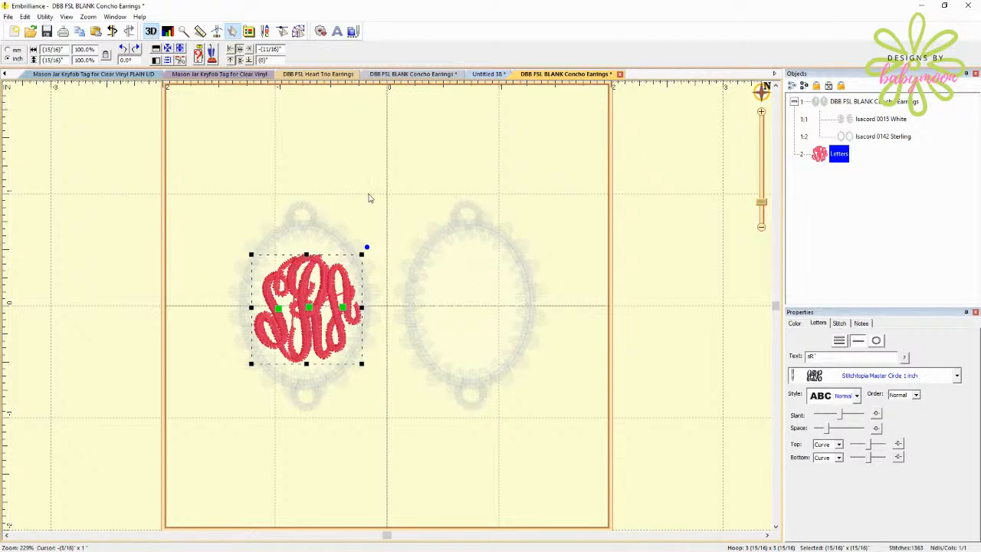
{"action": "left_click", "coordinate": [367, 198]}
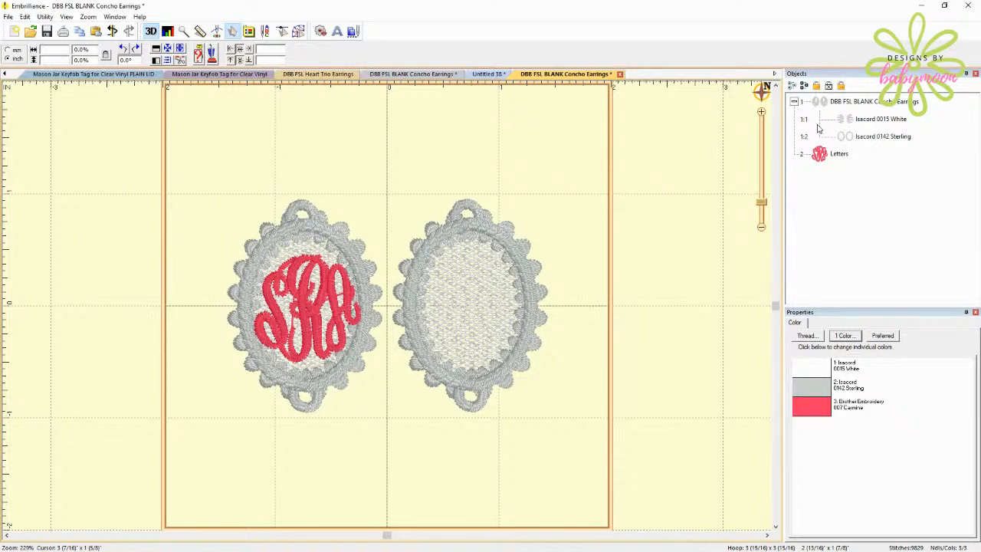
Step: Narrow the monogram, shift it up and stretch its height to about 1 3/16 inch to fill the left earring's oval
{"action": "left_click", "coordinate": [822, 157]}
{"action": "left_click", "coordinate": [311, 284]}
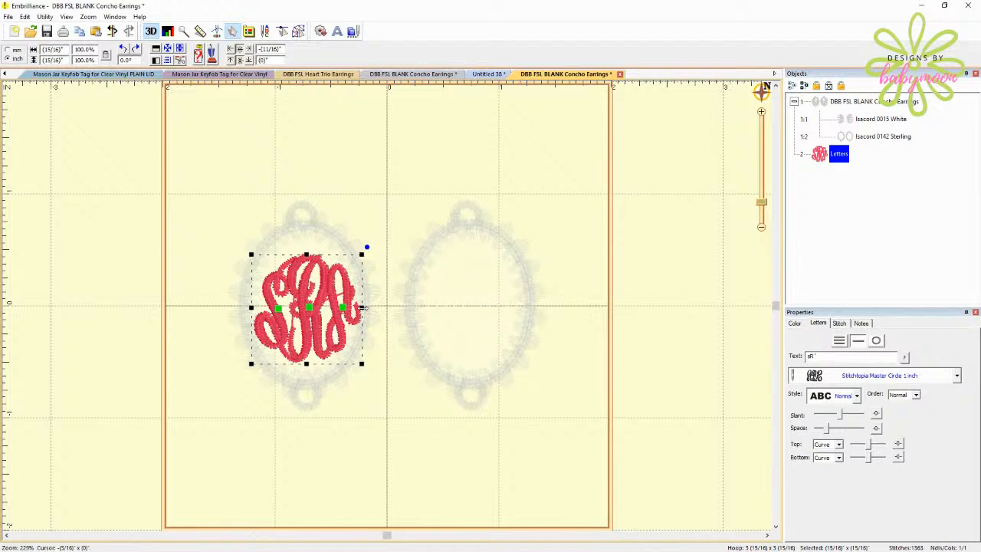
{"action": "left_click_drag", "start_coordinate": [362, 308], "coordinate": [353, 308]}
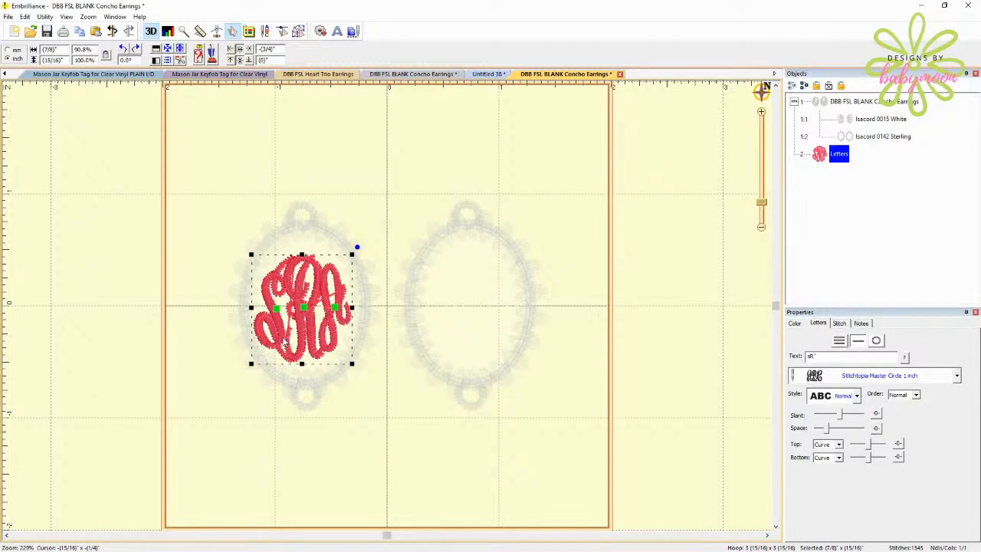
{"action": "left_click_drag", "start_coordinate": [287, 336], "coordinate": [284, 327]}
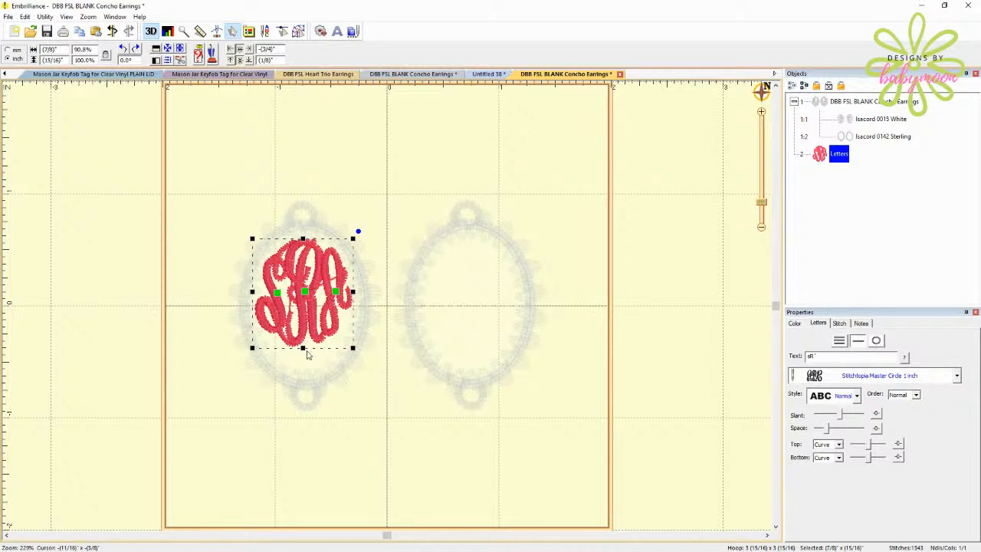
{"action": "left_click_drag", "start_coordinate": [303, 347], "coordinate": [301, 377]}
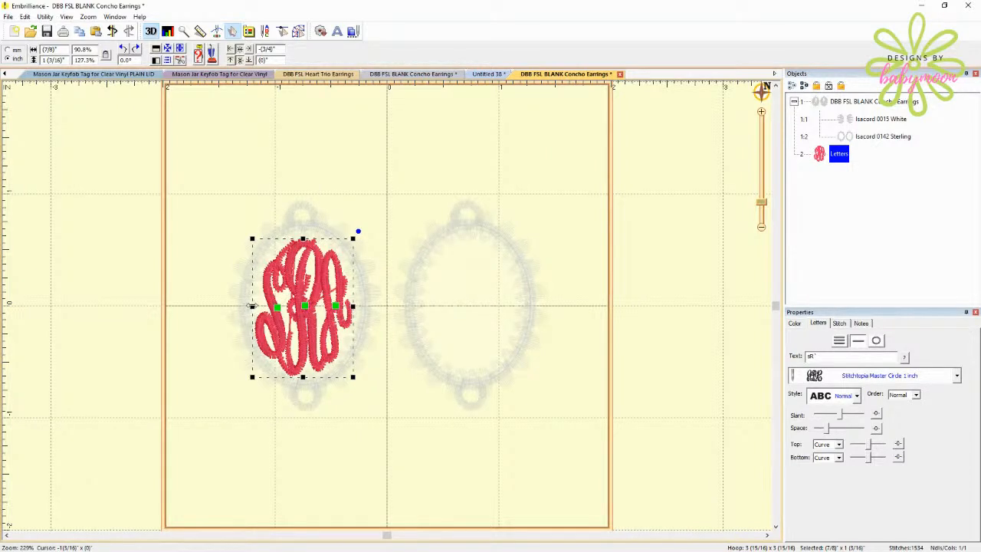
{"action": "left_click_drag", "start_coordinate": [251, 305], "coordinate": [257, 305]}
{"action": "left_click", "coordinate": [383, 387]}
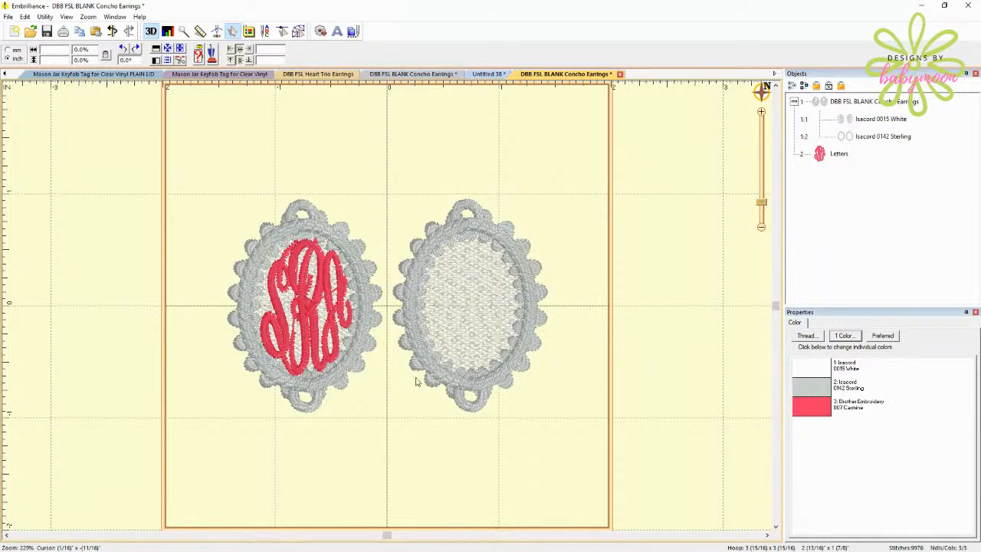
Step: Duplicate the left earring's three-letter monogram and place the copy inside the right earring's oval
{"action": "left_click", "coordinate": [827, 158]}
{"action": "left_click", "coordinate": [826, 159]}
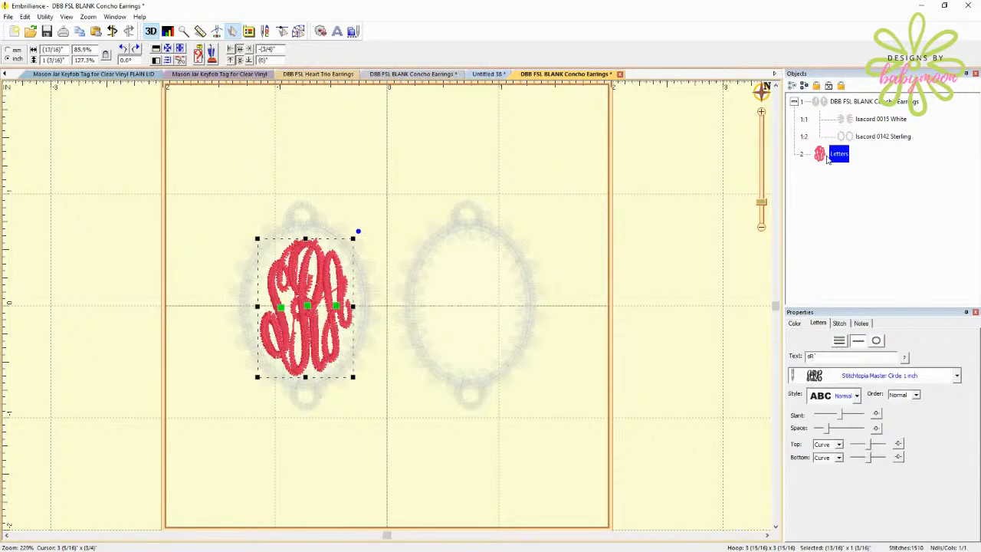
{"action": "left_click", "coordinate": [81, 33]}
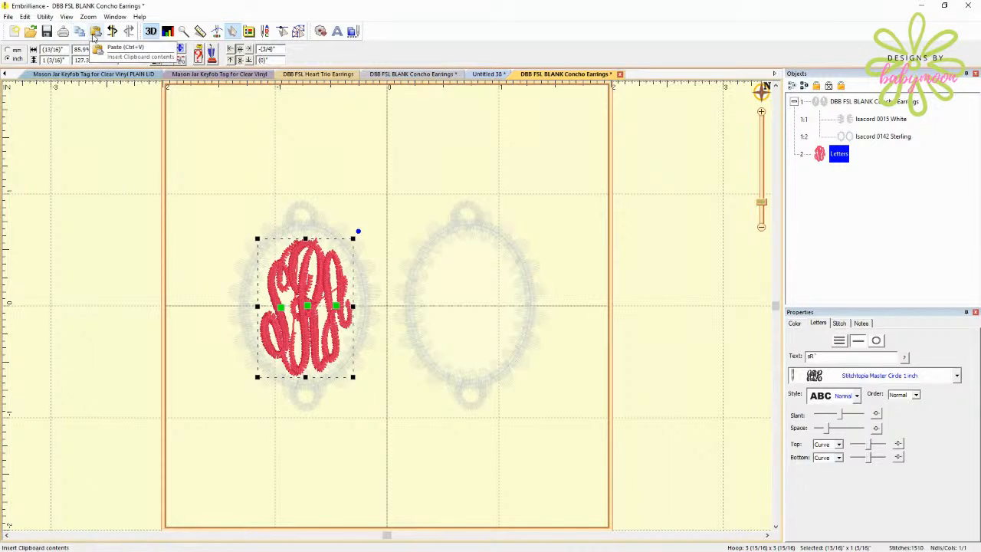
{"action": "left_click", "coordinate": [94, 34]}
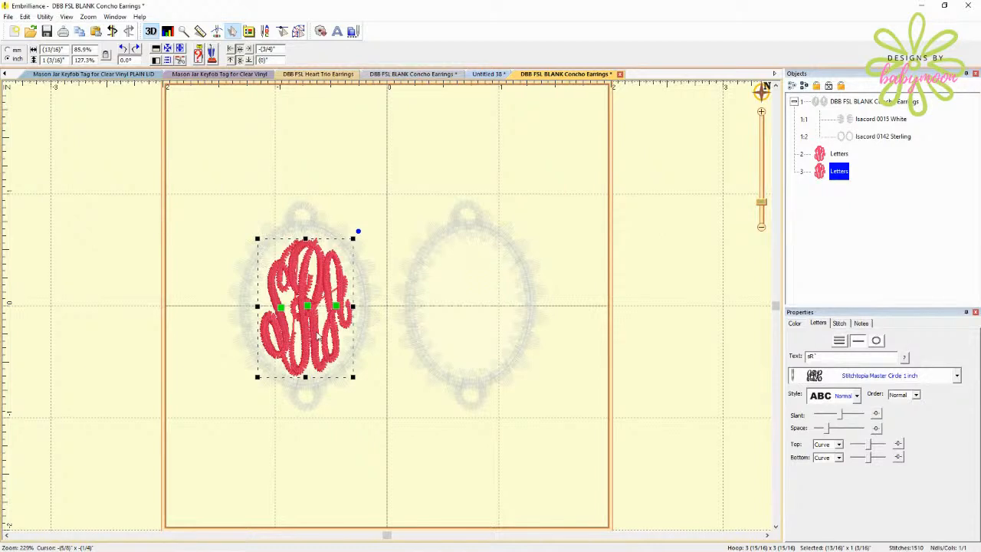
{"action": "left_click_drag", "start_coordinate": [317, 336], "coordinate": [484, 335]}
{"action": "left_click", "coordinate": [596, 343]}
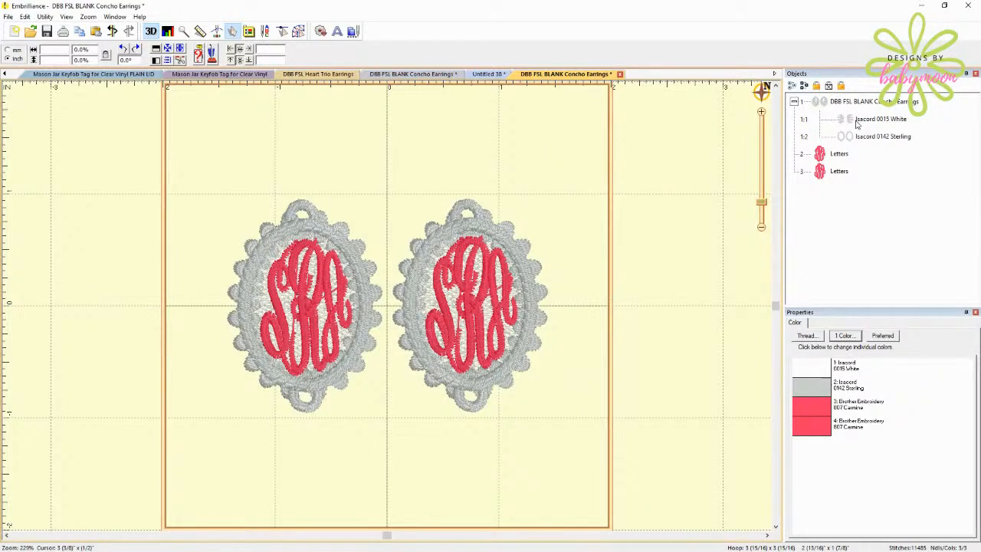
Step: Review the stitching order by highlighting the white base, the Sterling border and each monogram in turn, and view the whole hoop
{"action": "left_click", "coordinate": [856, 123]}
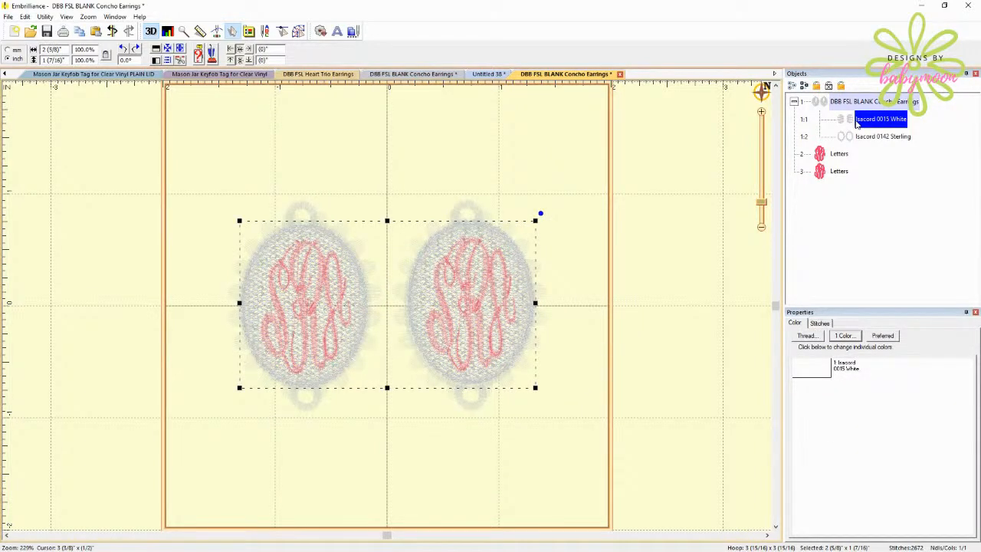
{"action": "left_click", "coordinate": [848, 140]}
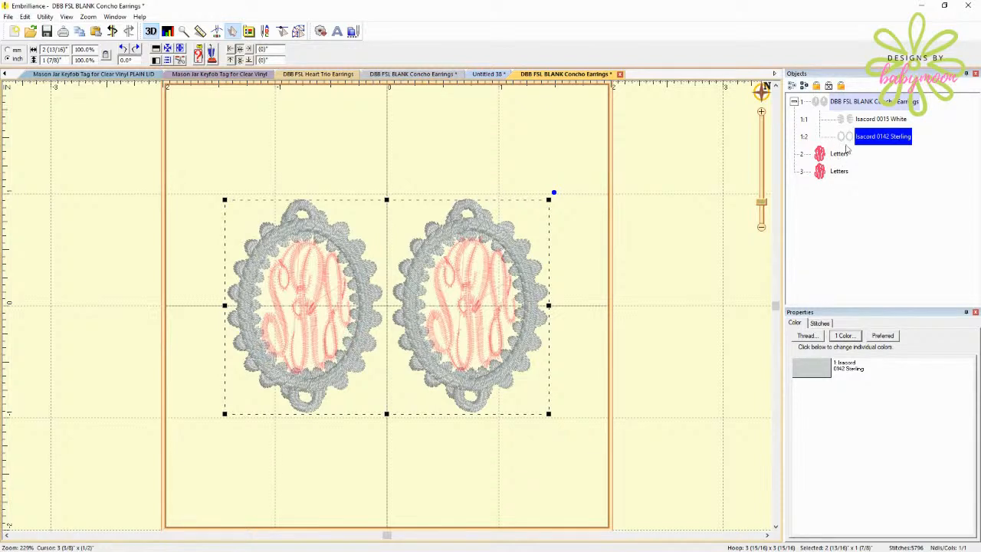
{"action": "left_click", "coordinate": [839, 154]}
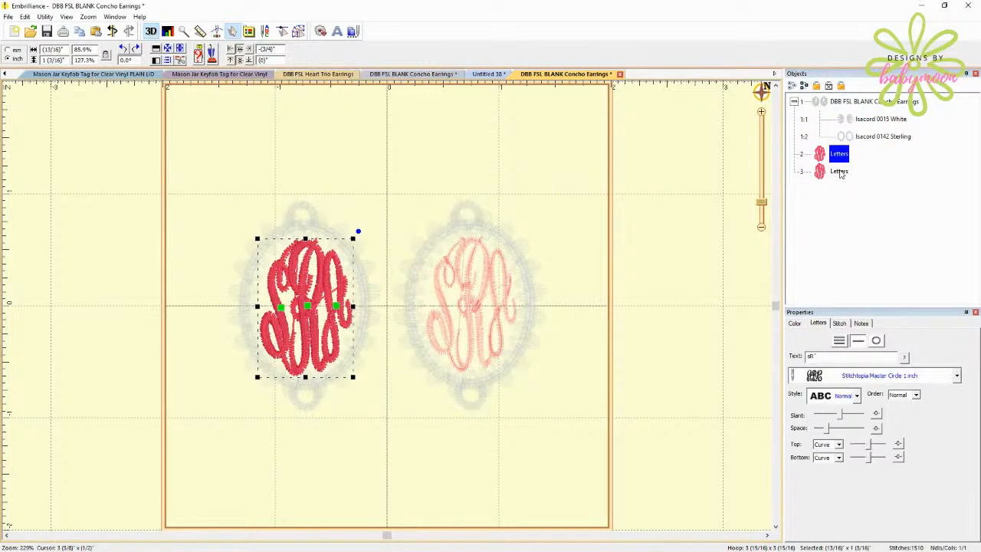
{"action": "left_click", "coordinate": [839, 171]}
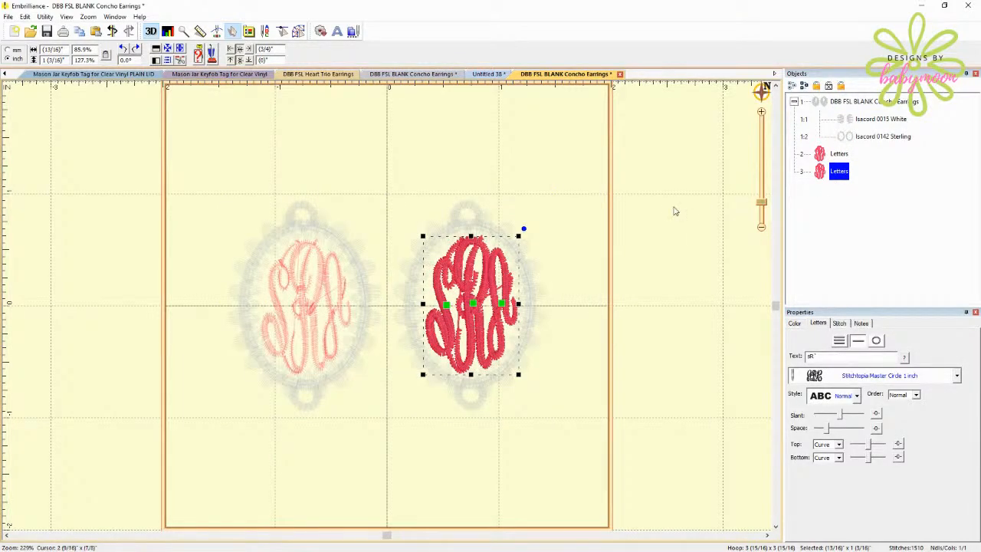
{"action": "left_click", "coordinate": [693, 212]}
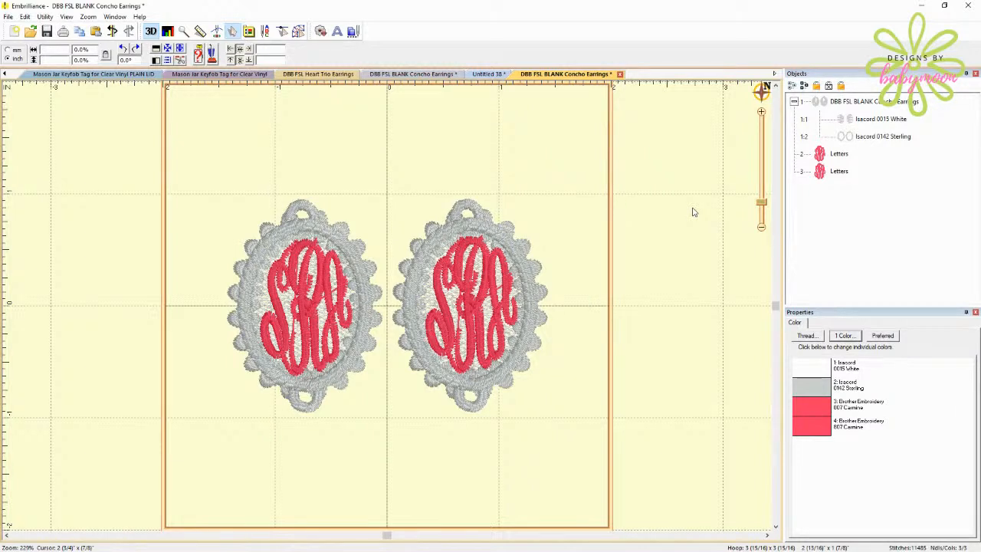
{"action": "left_click", "coordinate": [762, 228]}
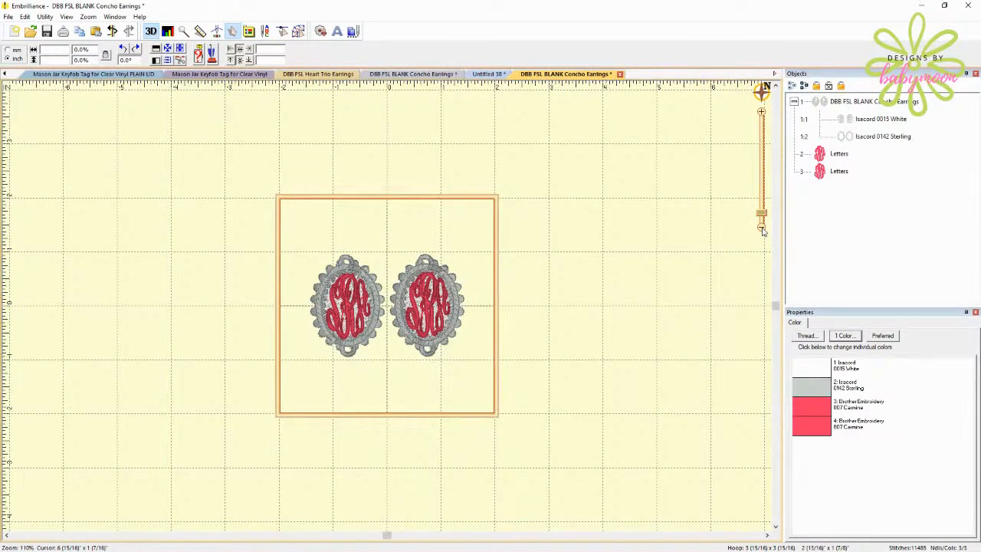